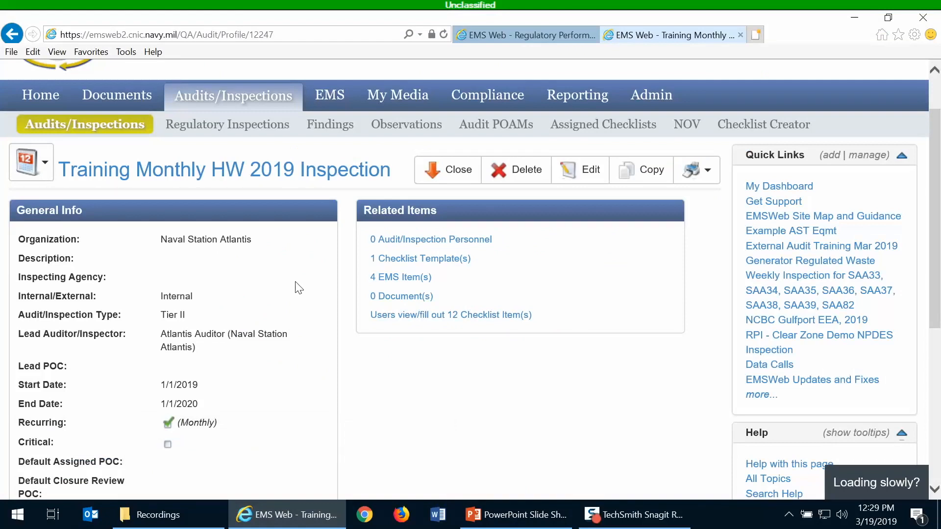
# - Open the inspection's checklist items list, entering the smart-card PIN when asked
pyautogui.scroll(-1, 285, 344)
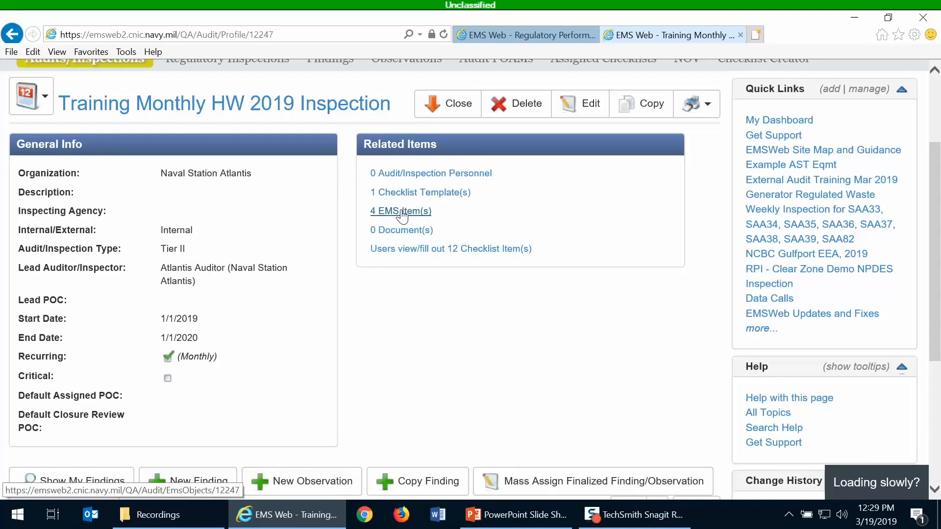
pyautogui.click(414, 255)
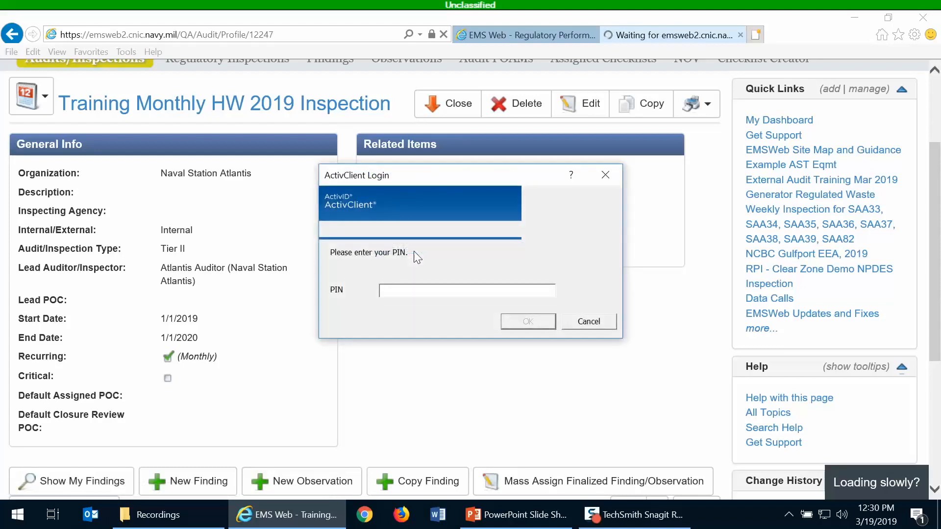
pyautogui.write('********')
pyautogui.click(517, 320)
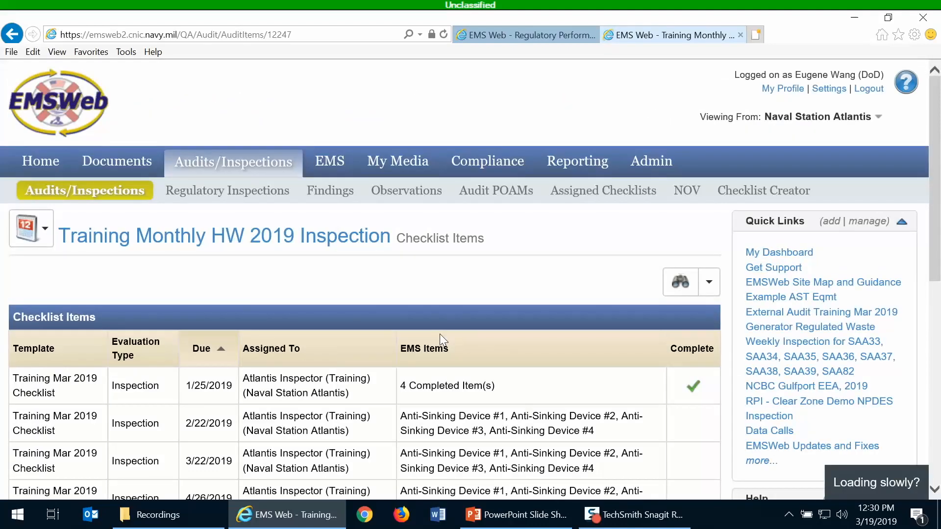
# - Review the scheduled checklist items, their due dates, assignees and completion status
pyautogui.scroll(-3, 440, 334)
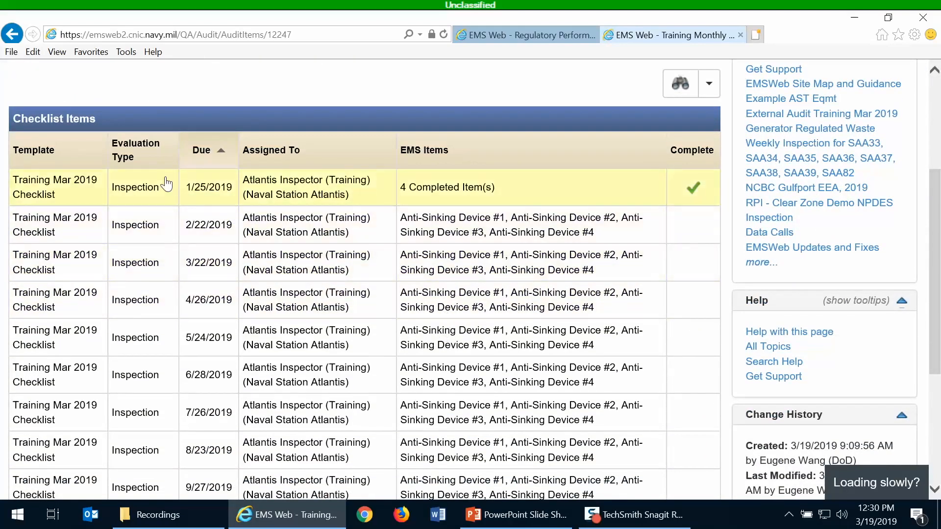
pyautogui.scroll(2, 237, 196)
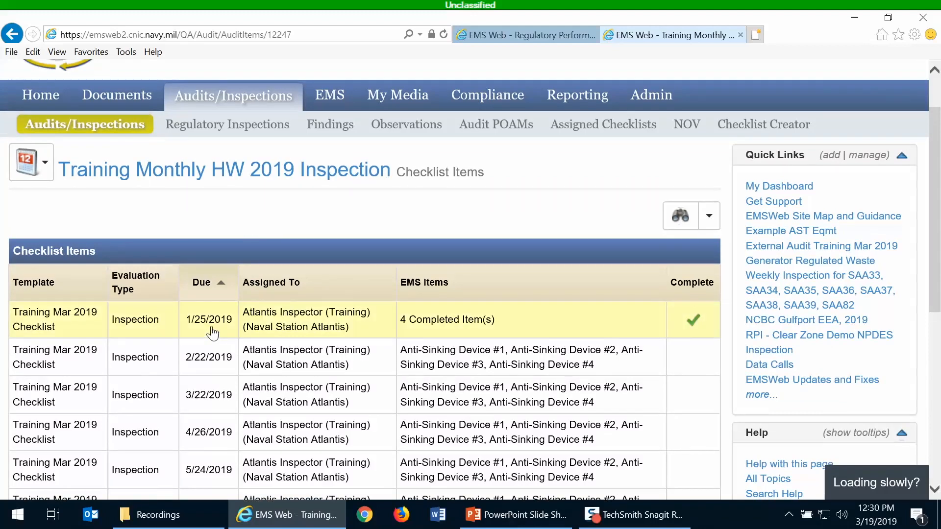
pyautogui.scroll(-3, 211, 326)
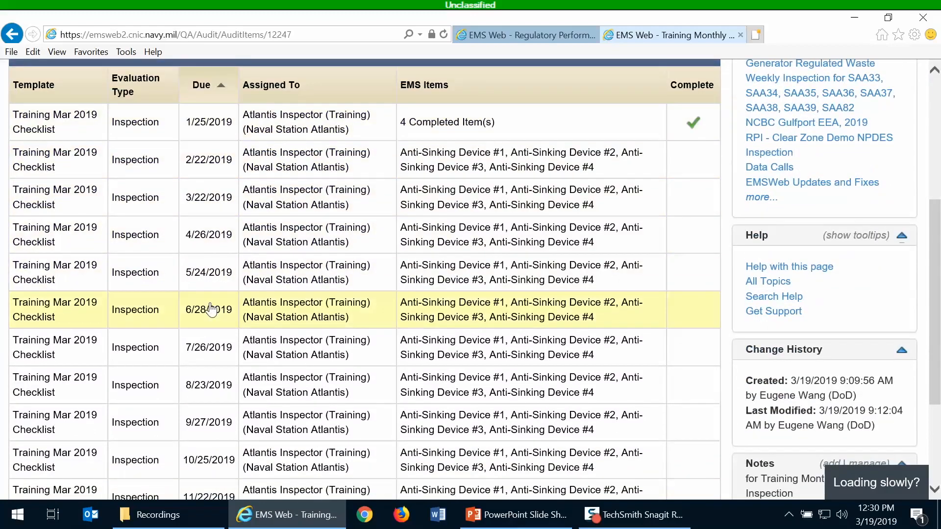
pyautogui.scroll(-2, 248, 332)
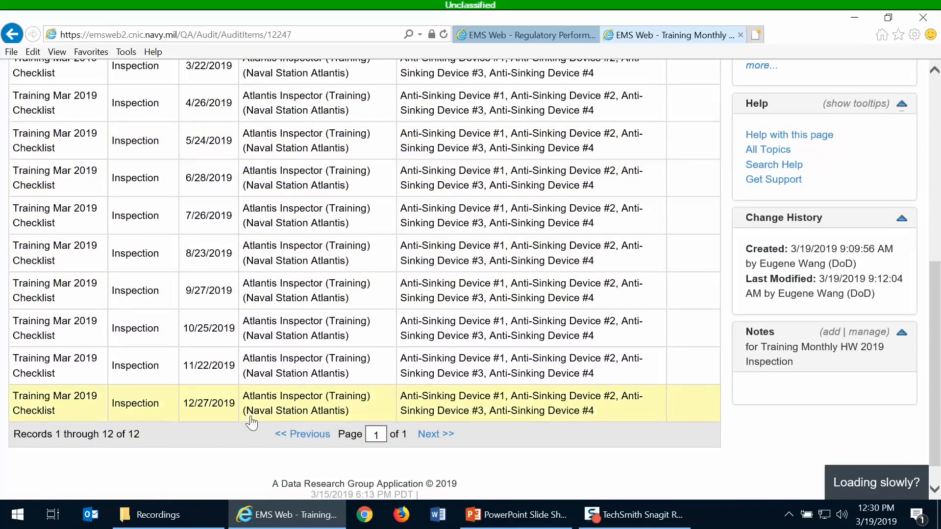
pyautogui.scroll(4, 252, 423)
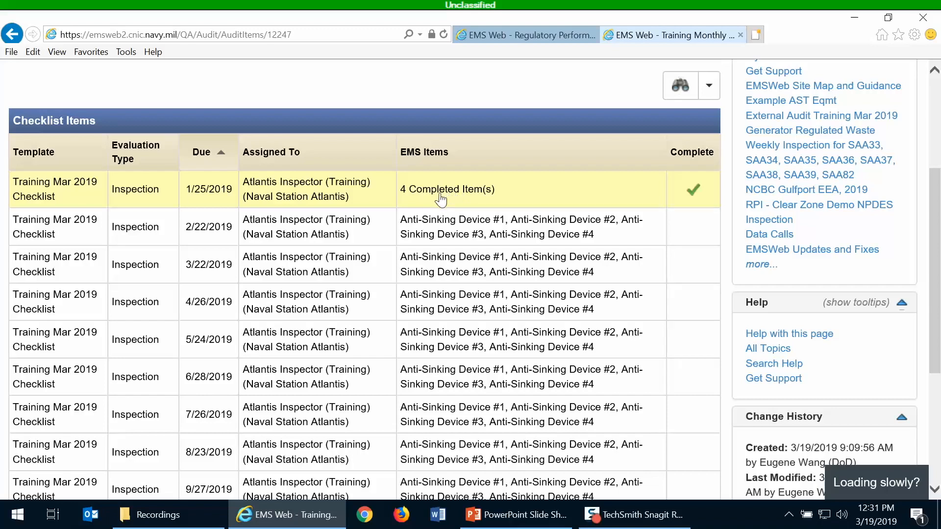
pyautogui.scroll(1, 440, 198)
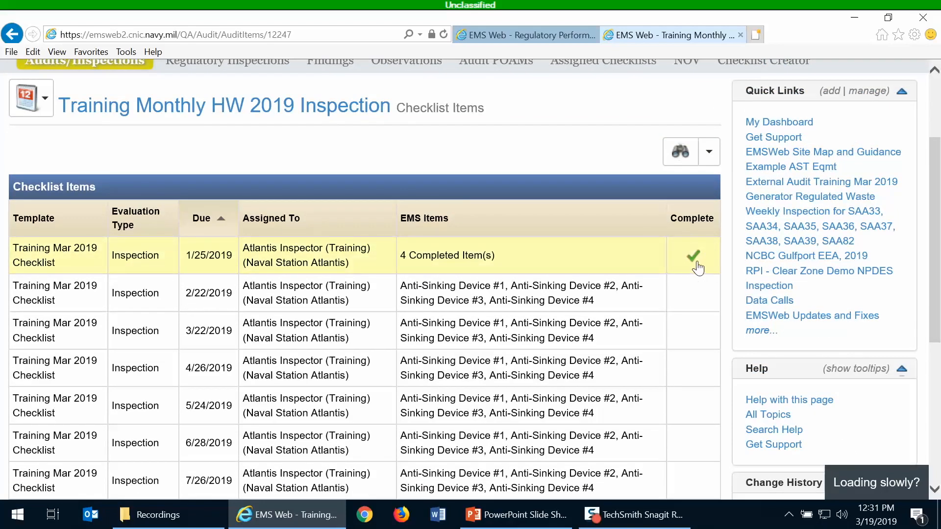
pyautogui.scroll(1, 539, 274)
# - Return to the Training Monthly HW 2019 Inspection profile and open its assigned checklist templates
pyautogui.click(321, 172)
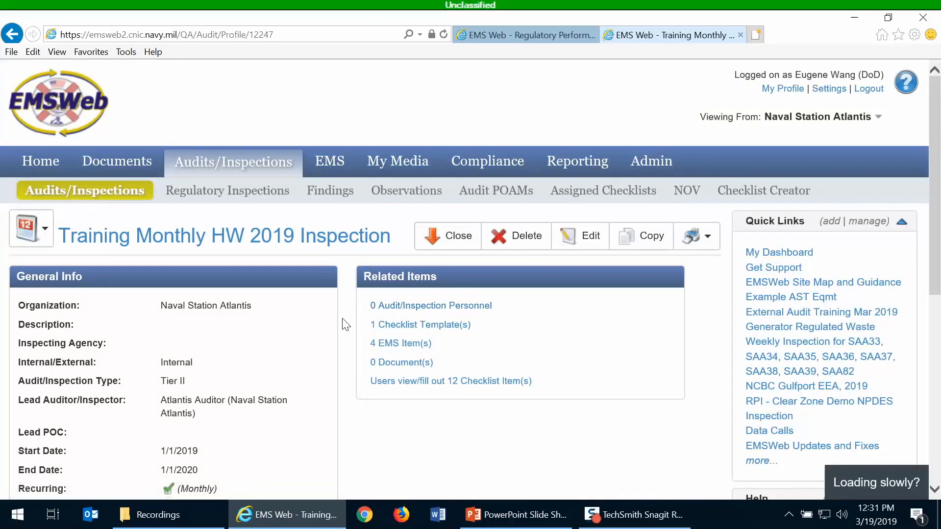
pyautogui.scroll(-3, 346, 324)
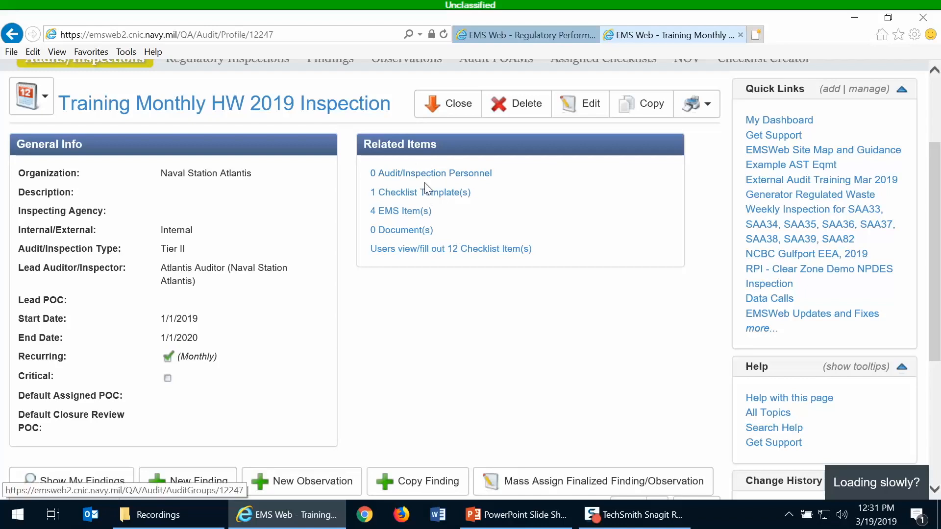
pyautogui.click(430, 197)
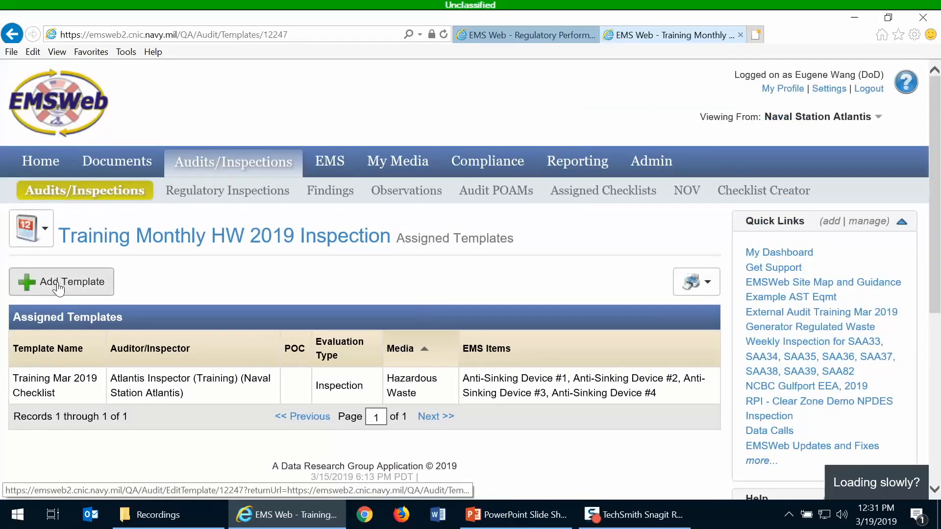
# - Edit the Training Mar 2019 Checklist template, change its auditor/inspector to Atlantis Lead Auditor, and save
pyautogui.click(176, 392)
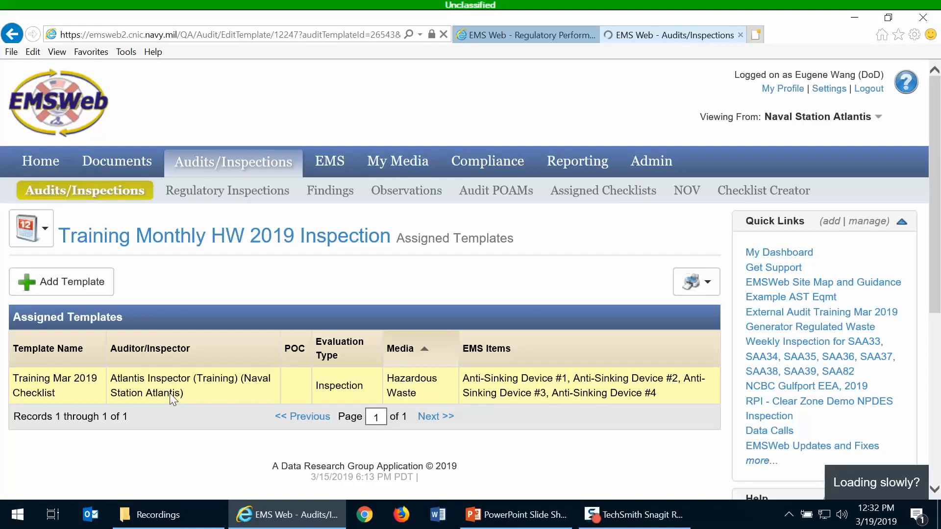
pyautogui.scroll(-3, 154, 360)
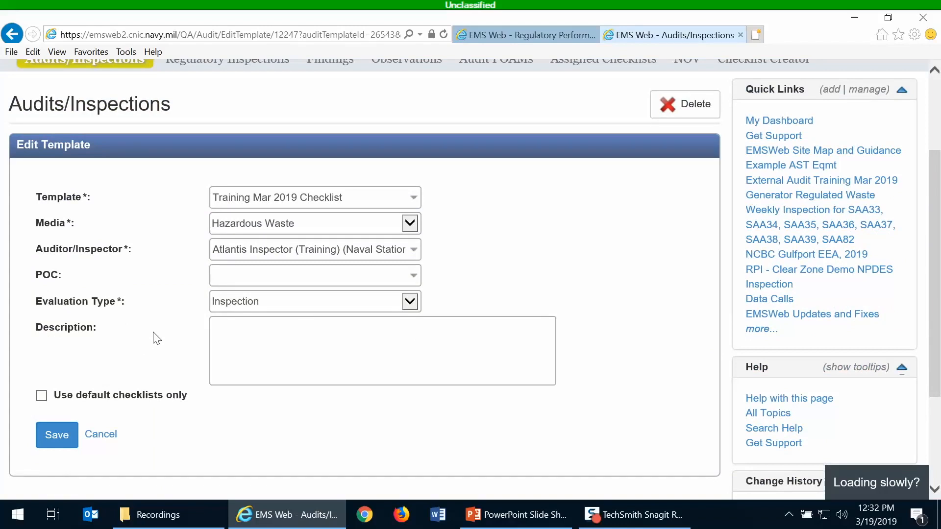
pyautogui.click(235, 248)
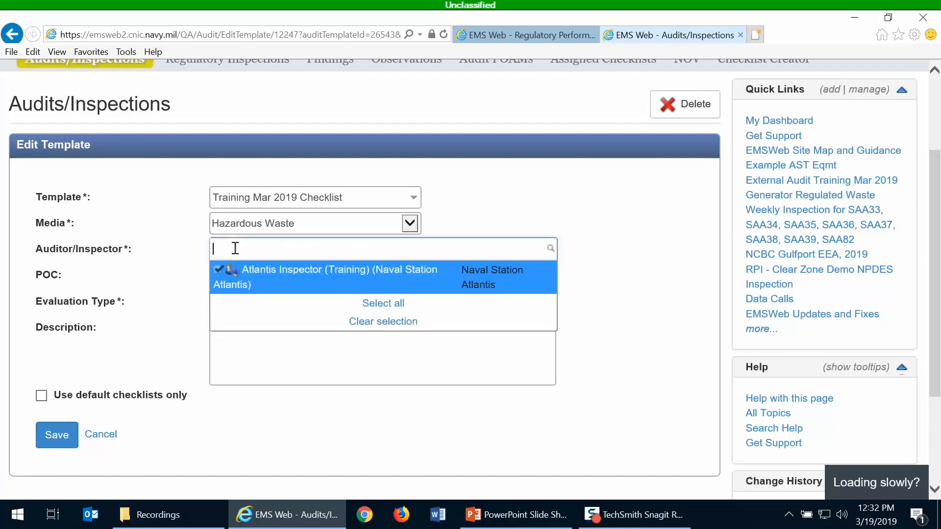
pyautogui.click(217, 269)
pyautogui.write('wang')
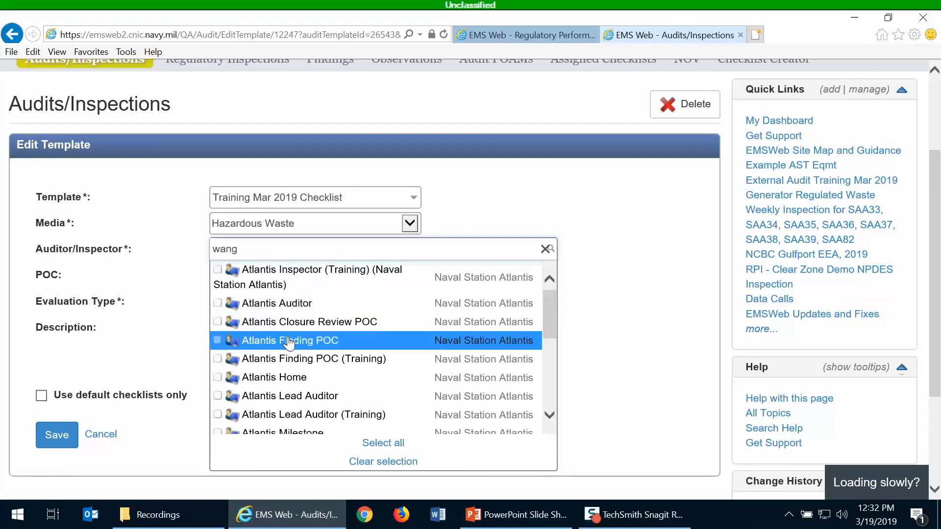
pyautogui.click(305, 397)
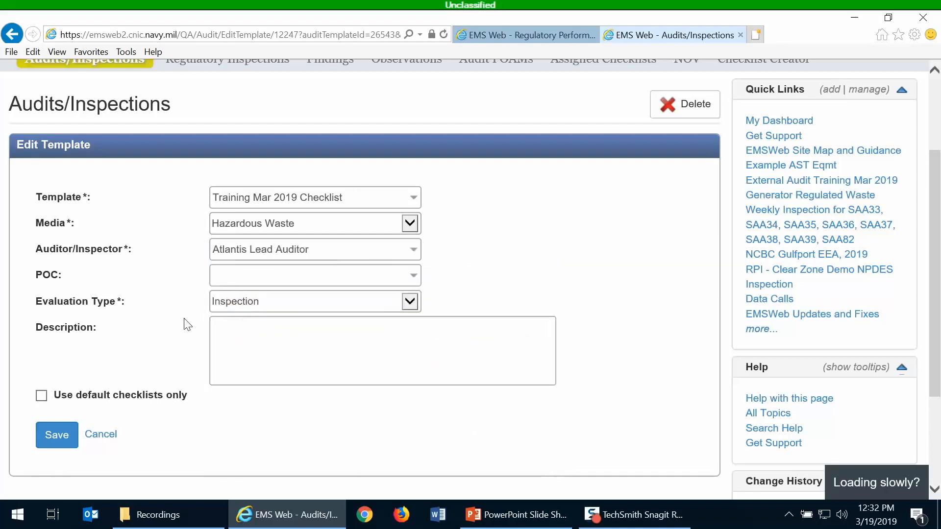
pyautogui.click(71, 441)
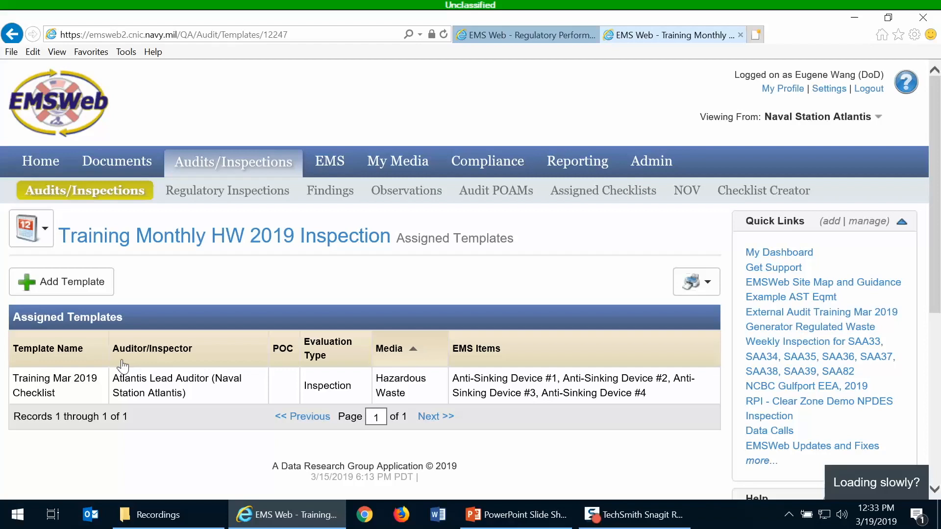
# - Add a new template to the inspection, choosing DW Cross connection control as the template
pyautogui.click(101, 288)
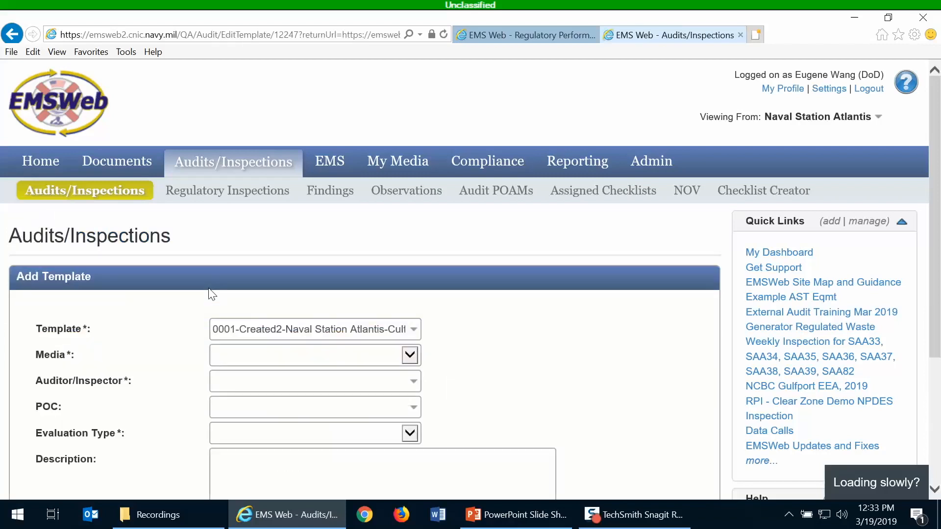
pyautogui.click(242, 327)
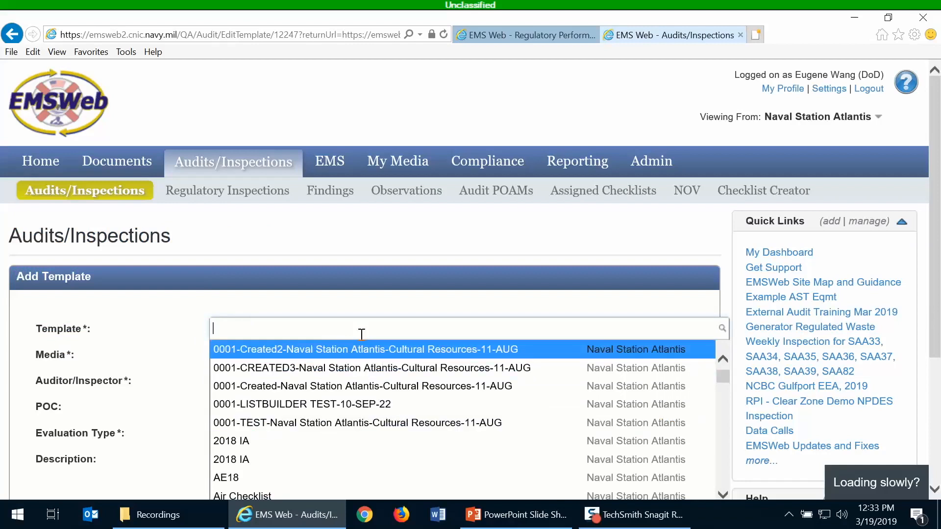
pyautogui.scroll(-2, 367, 361)
pyautogui.scroll(-3, 363, 434)
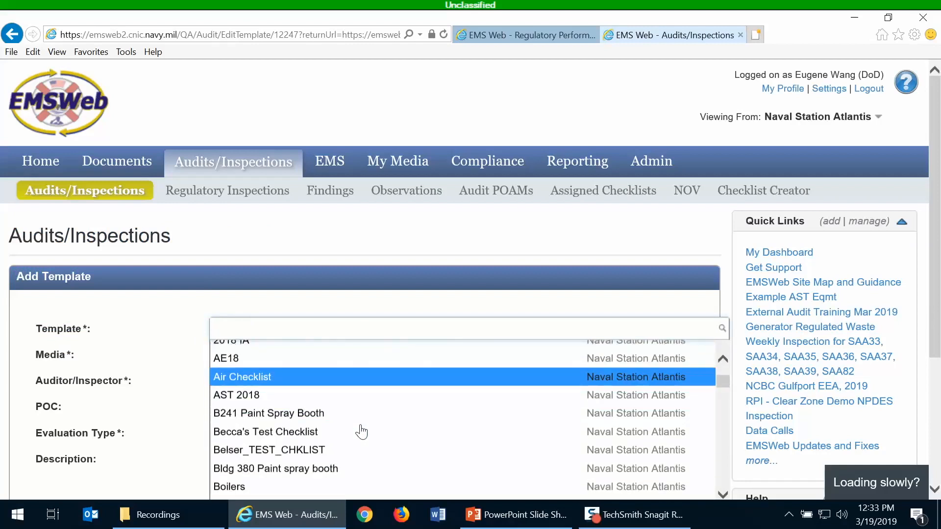
pyautogui.scroll(-4, 371, 421)
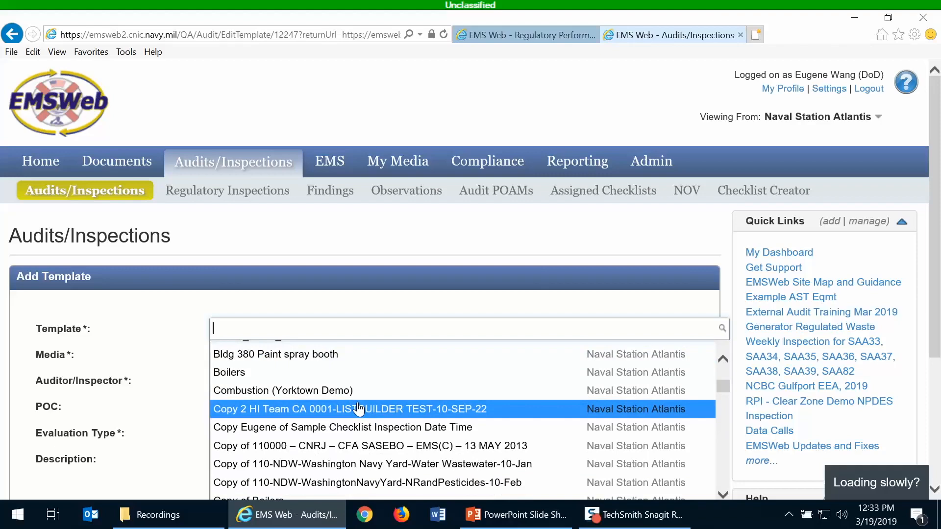
pyautogui.scroll(-1, 359, 408)
pyautogui.scroll(-3, 356, 408)
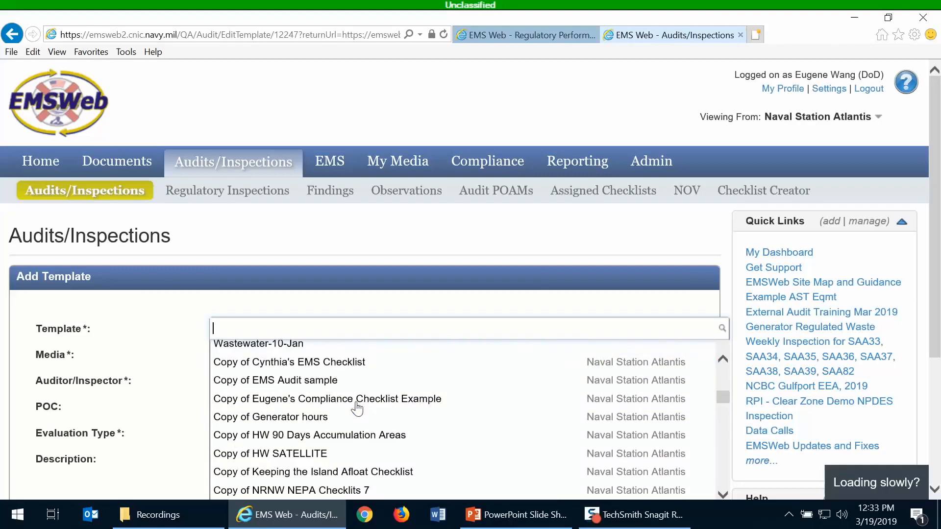
pyautogui.scroll(-4, 357, 409)
pyautogui.scroll(-2, 357, 409)
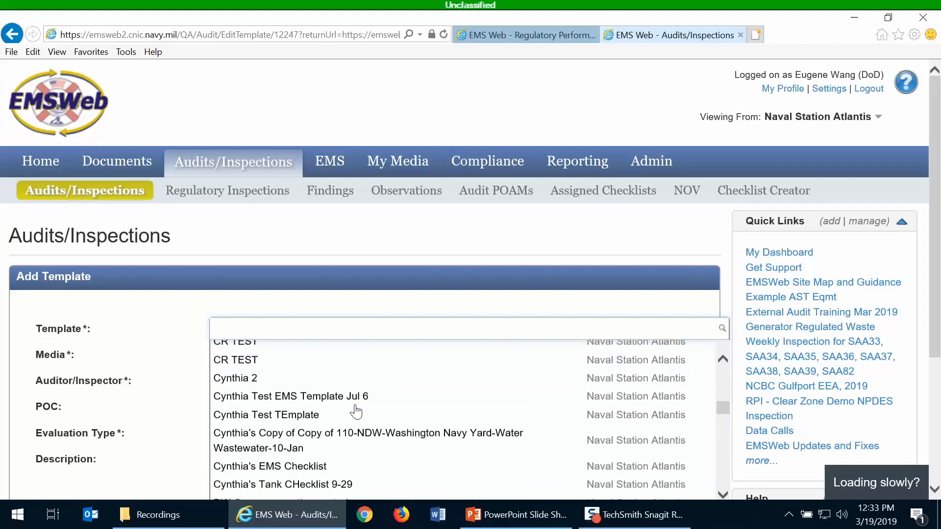
pyautogui.scroll(-1, 357, 420)
pyautogui.scroll(-1, 361, 439)
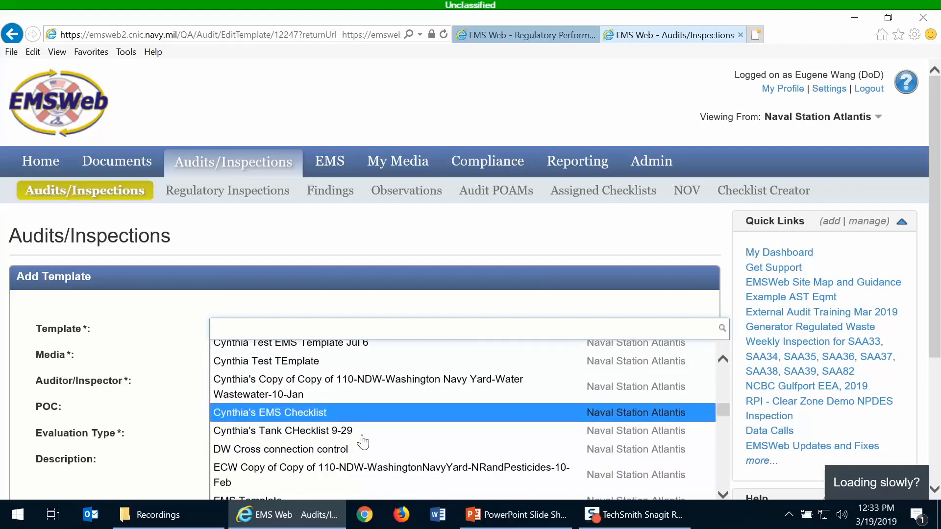
pyautogui.click(364, 430)
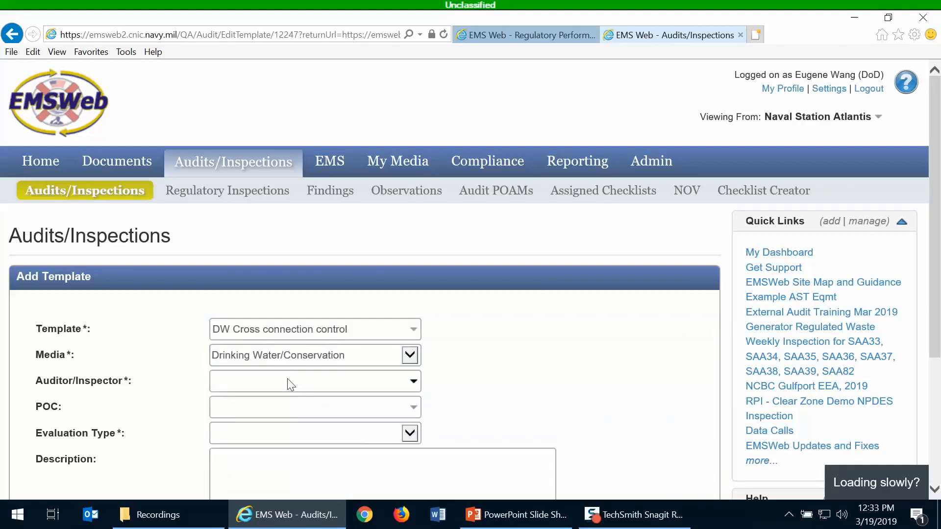
# - Search for wang and set the new template's auditor/inspector to Atlantis Auditor
pyautogui.click(267, 384)
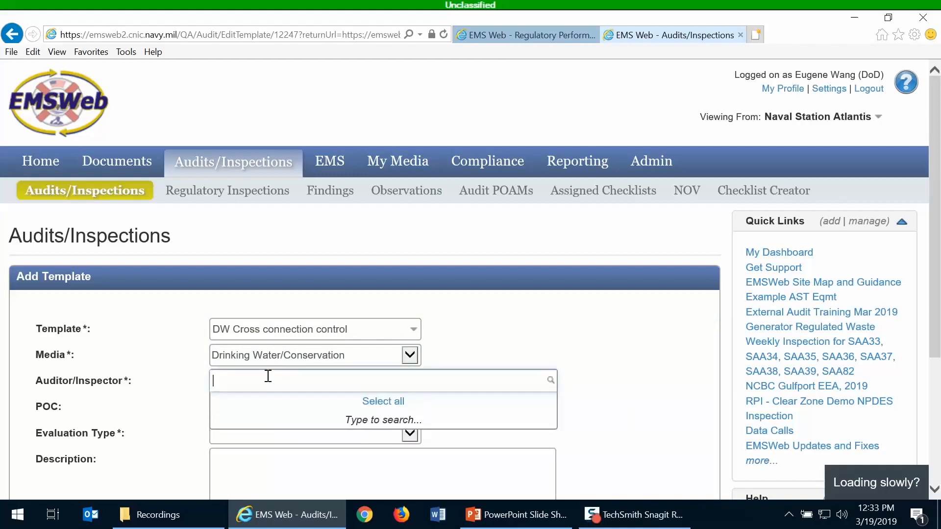
pyautogui.write('wang')
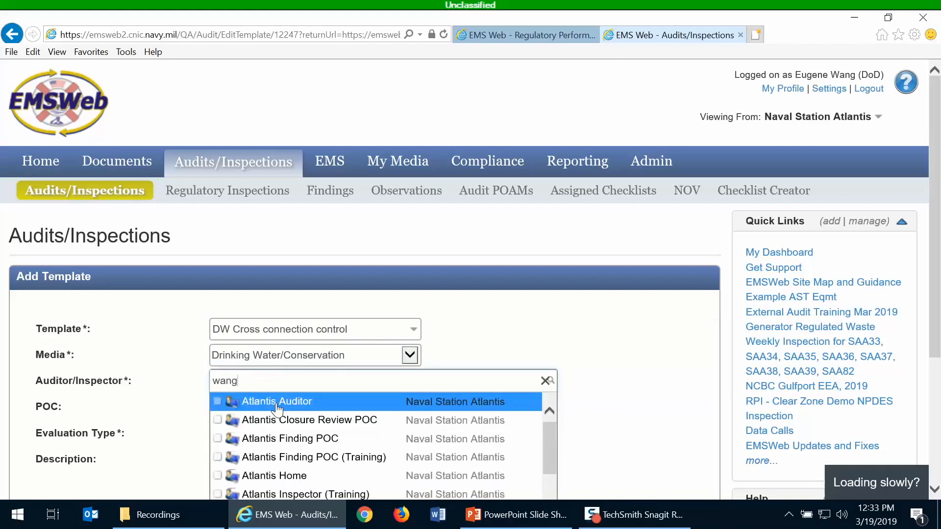
pyautogui.click(277, 408)
# - Set the new template's evaluation type to Inspection and save it
pyautogui.scroll(-3, 158, 405)
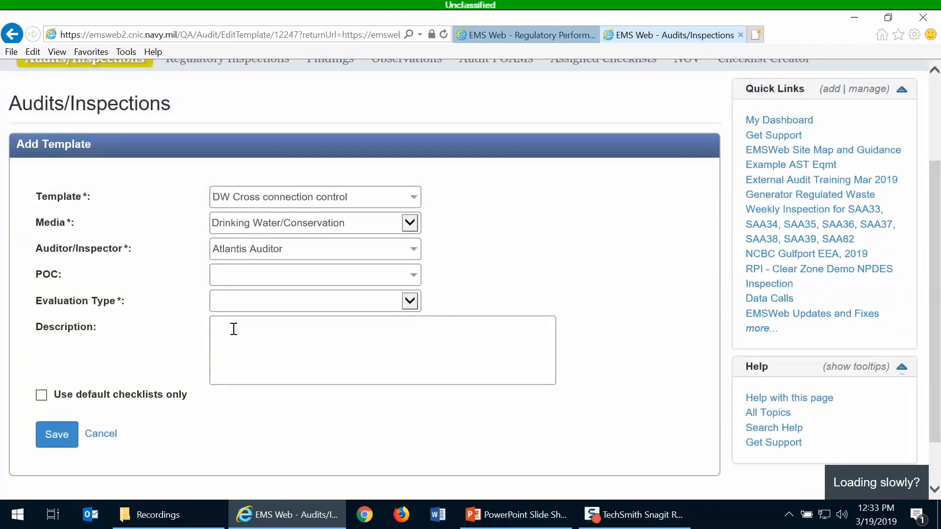
pyautogui.click(254, 306)
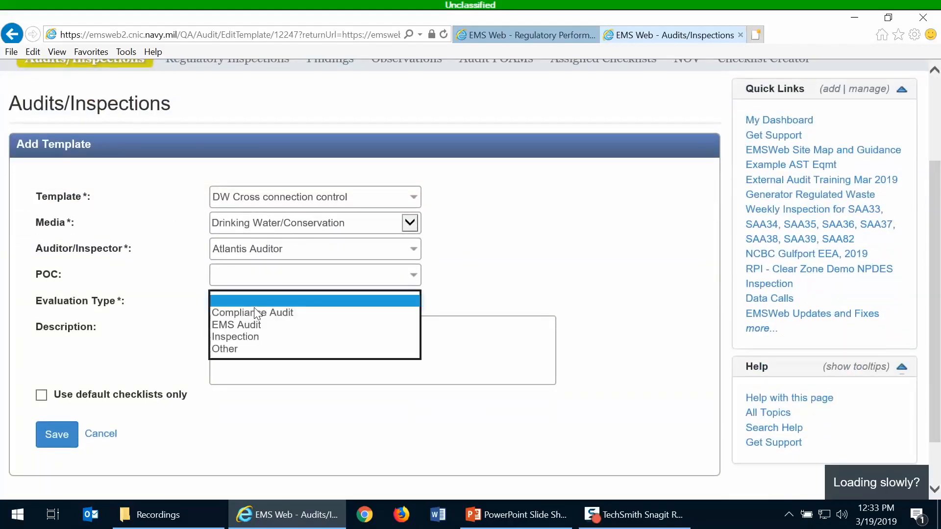
pyautogui.click(249, 338)
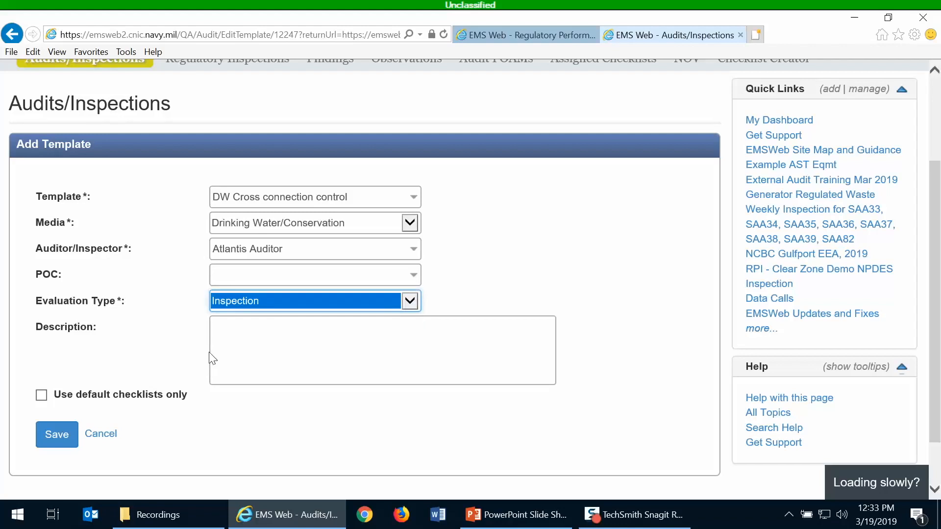
pyautogui.click(64, 439)
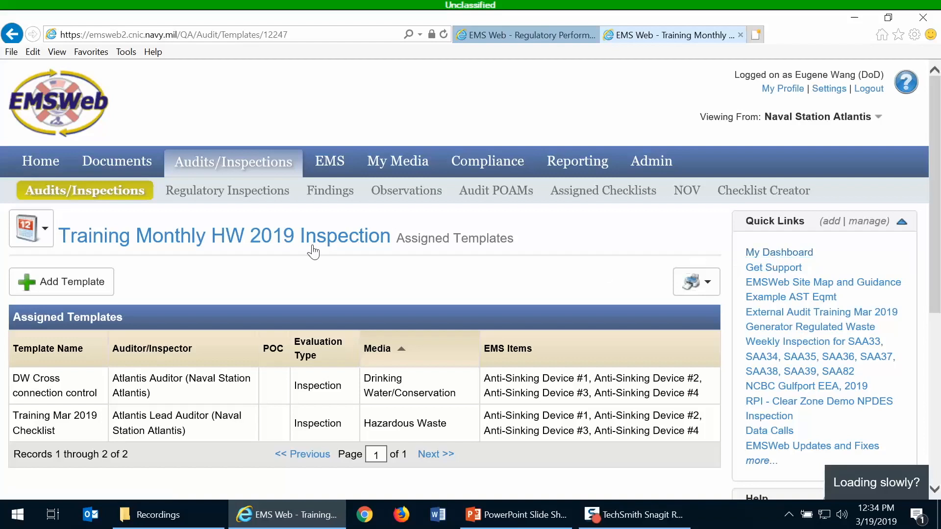
# - Return to the inspection profile and check its related items
pyautogui.click(280, 243)
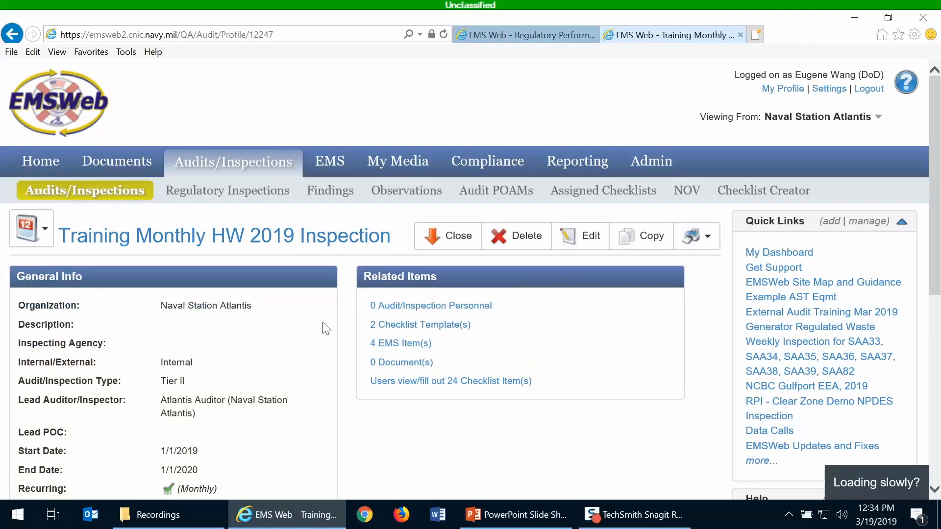
pyautogui.scroll(-3, 322, 326)
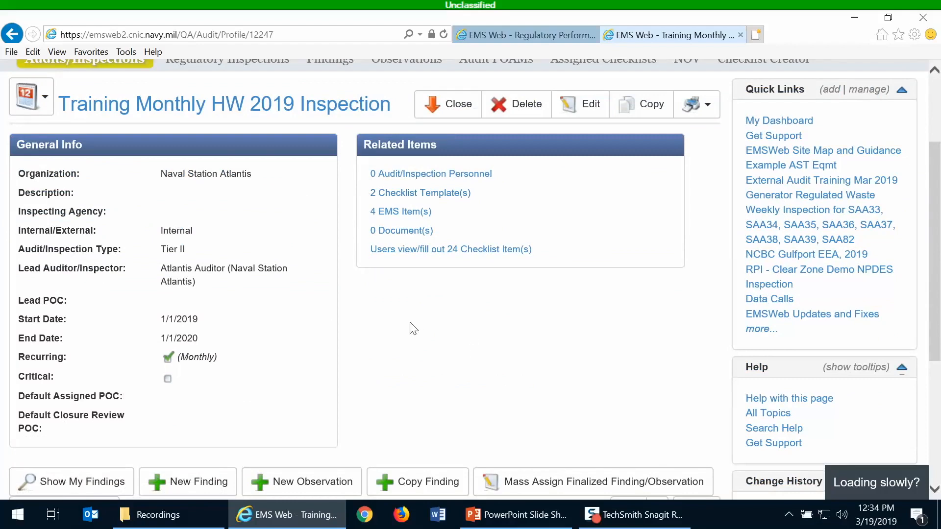
pyautogui.scroll(1, 378, 331)
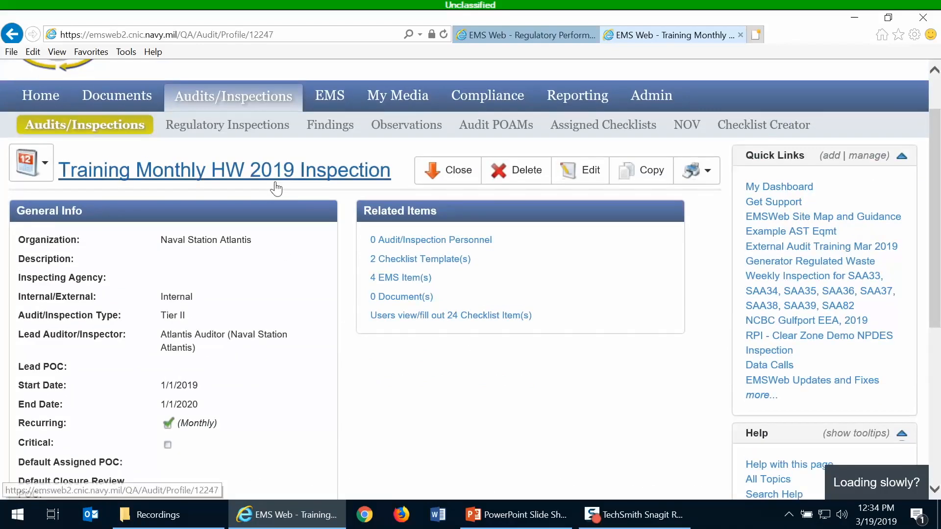
# - Review the inspection's checklist items list, with templates, due dates, assignees and EMS items, and return to the inspection profile
pyautogui.scroll(-1, 515, 426)
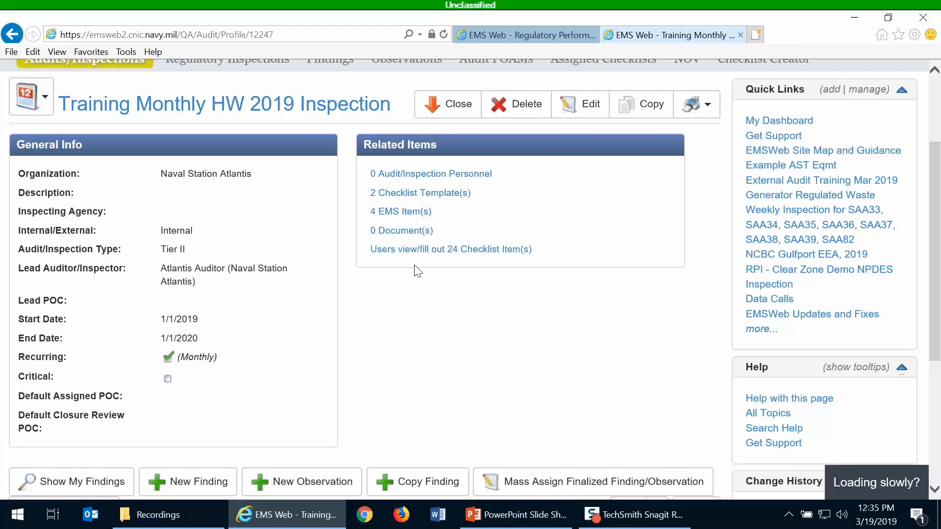
pyautogui.click(411, 251)
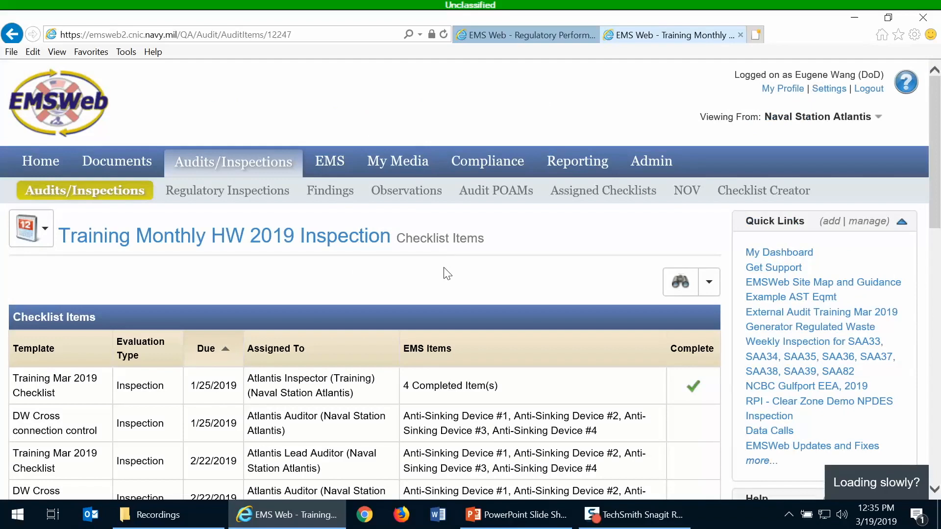
pyautogui.scroll(-1, 446, 275)
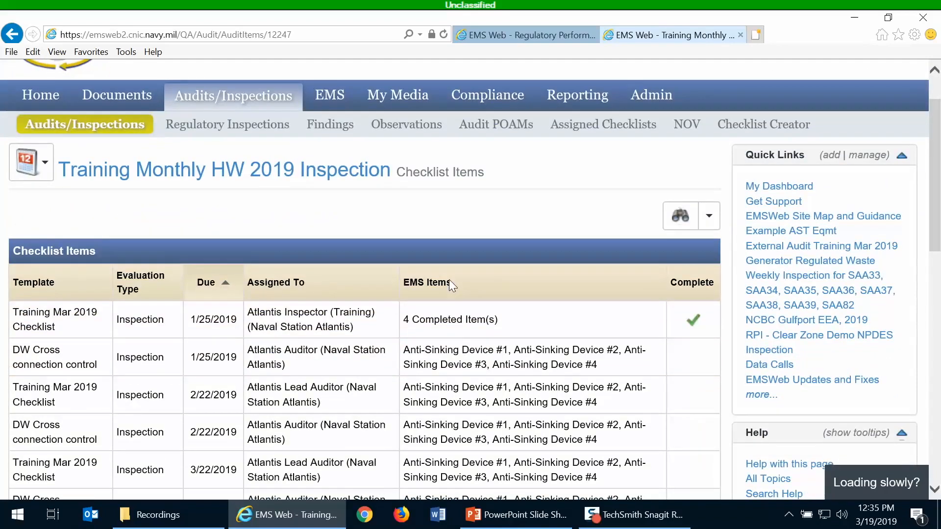
pyautogui.scroll(-1, 449, 279)
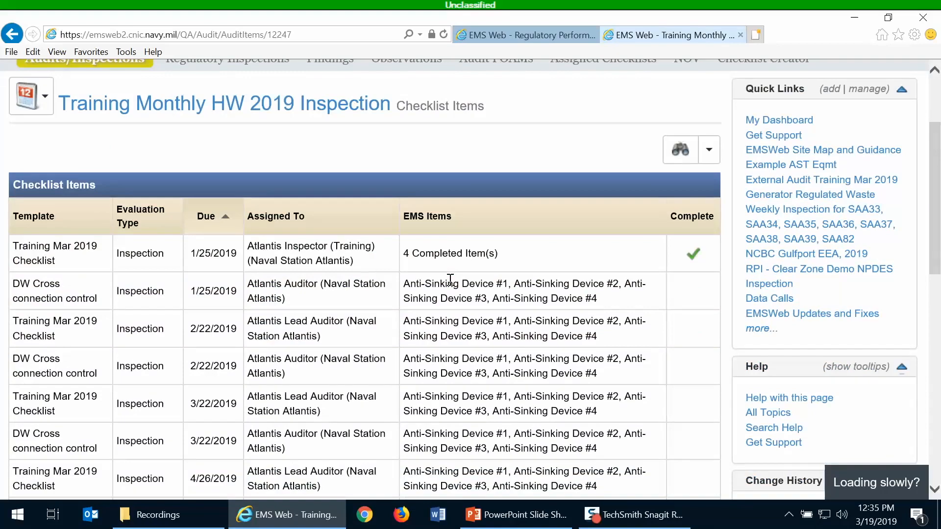
pyautogui.scroll(-9, 450, 280)
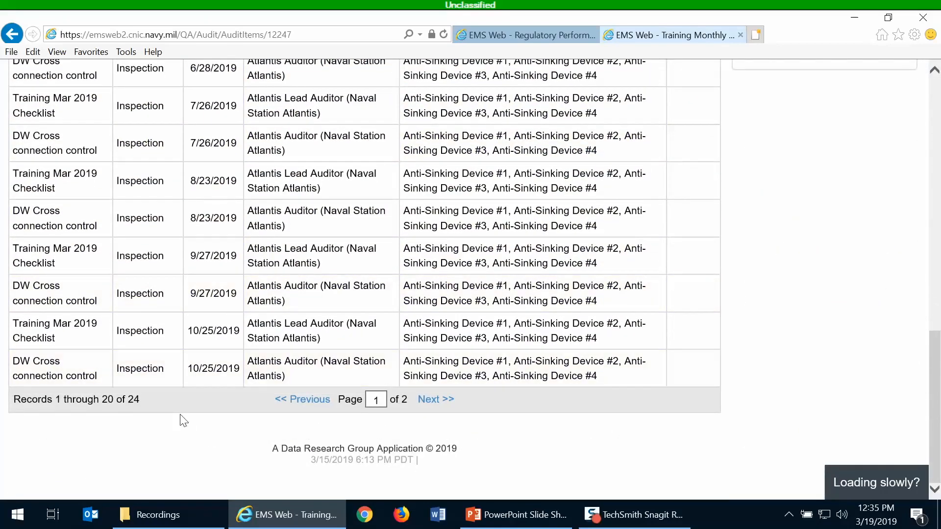
pyautogui.scroll(9, 163, 399)
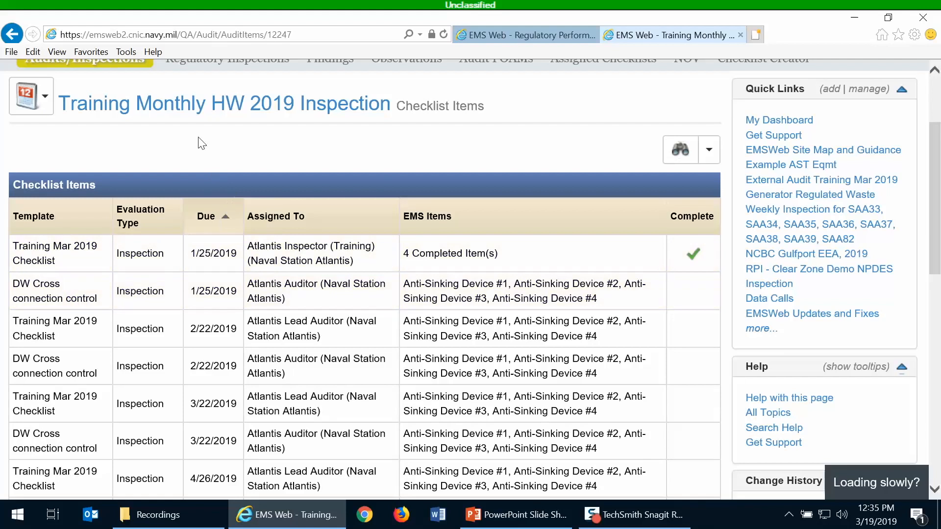
pyautogui.click(182, 110)
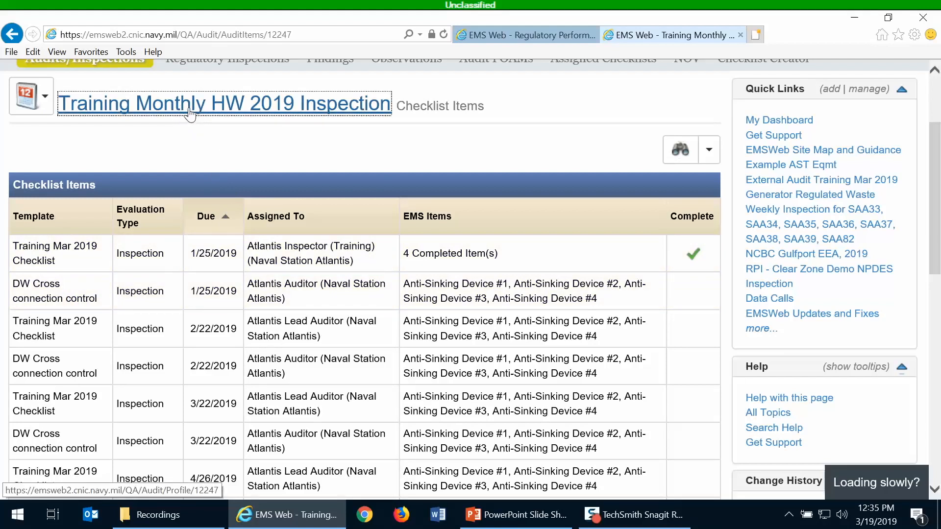
pyautogui.click(190, 114)
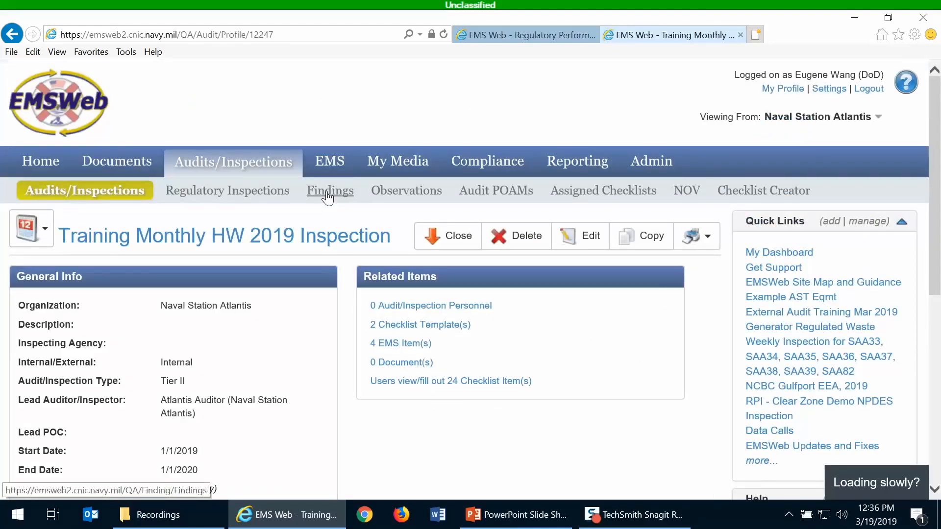
# - Remove Anti-Sinking Device #1 from the inspection's EMS items and return to the inspection profile
pyautogui.click(403, 344)
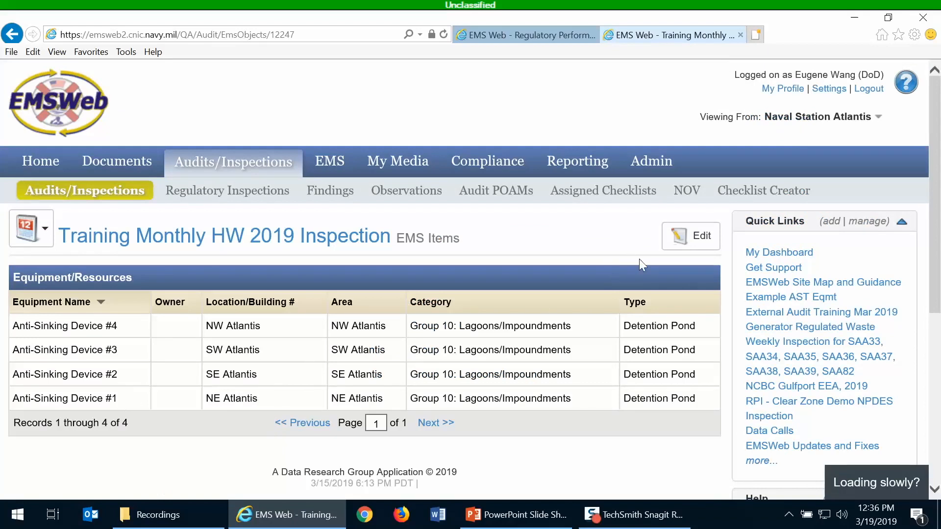
pyautogui.click(700, 250)
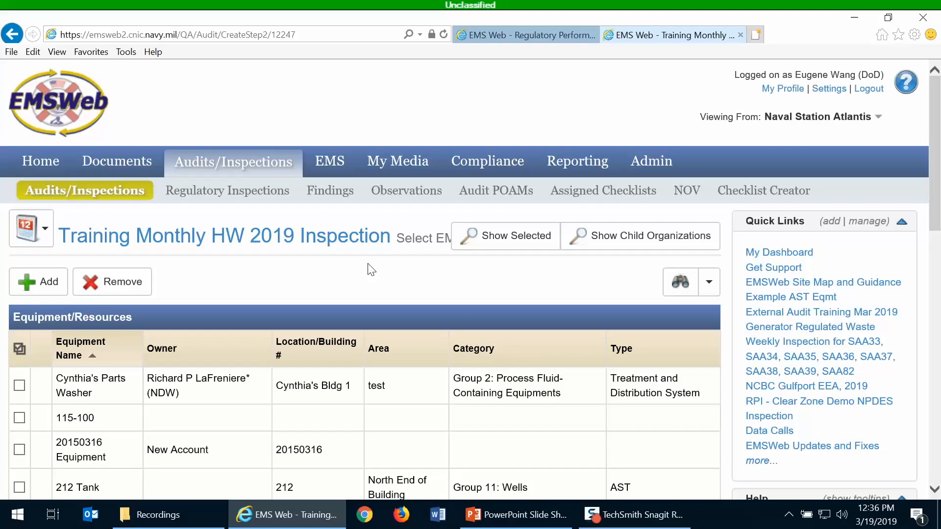
pyautogui.scroll(-4, 466, 245)
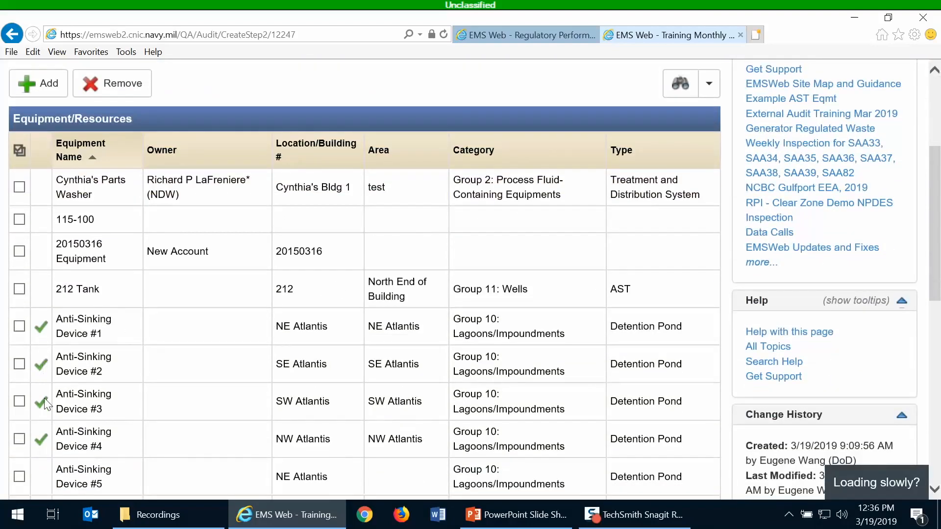
pyautogui.scroll(3, 530, 323)
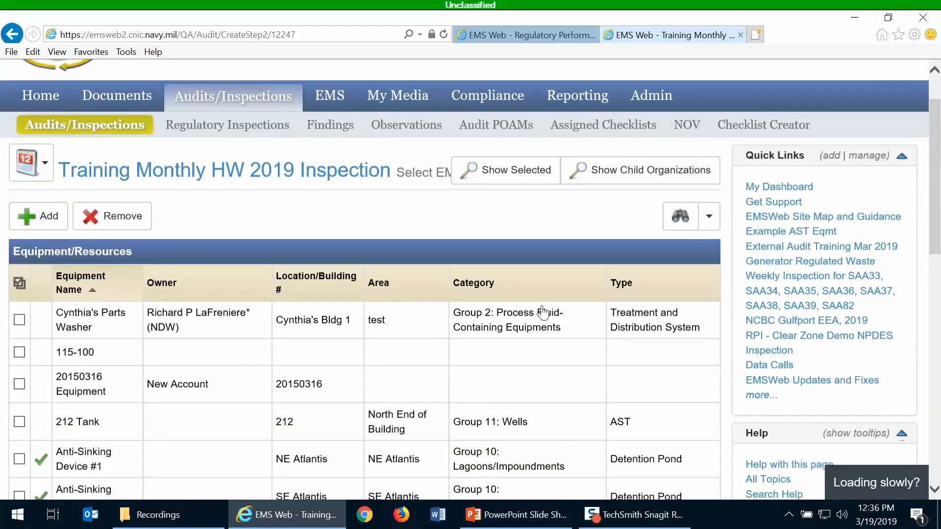
pyautogui.scroll(2, 543, 312)
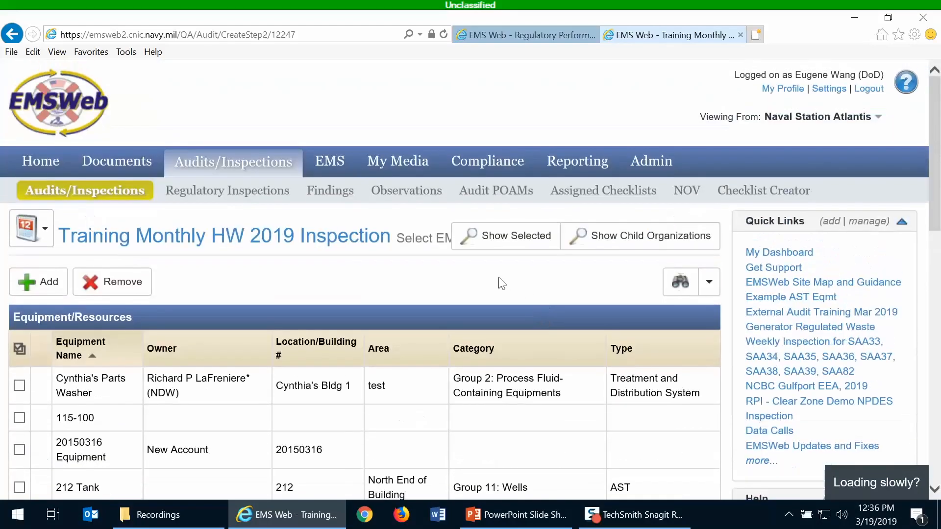
pyautogui.click(528, 240)
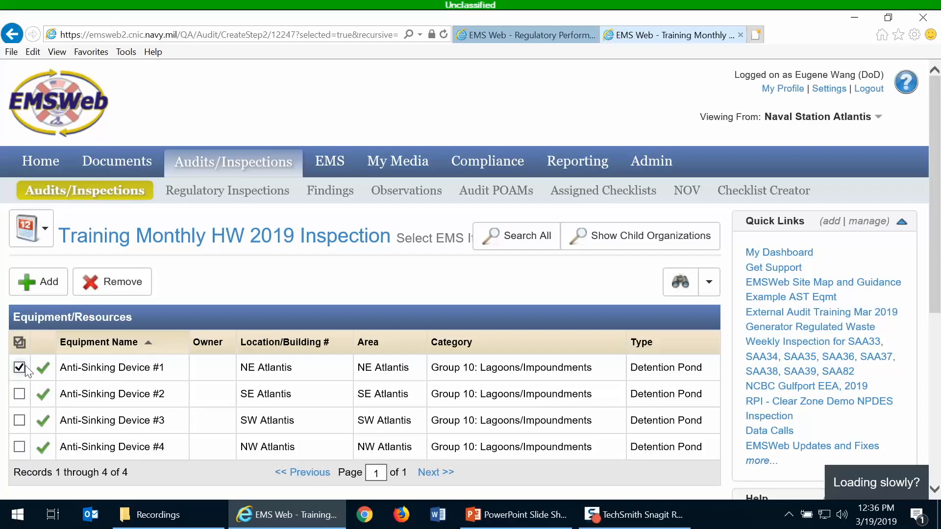
pyautogui.click(111, 289)
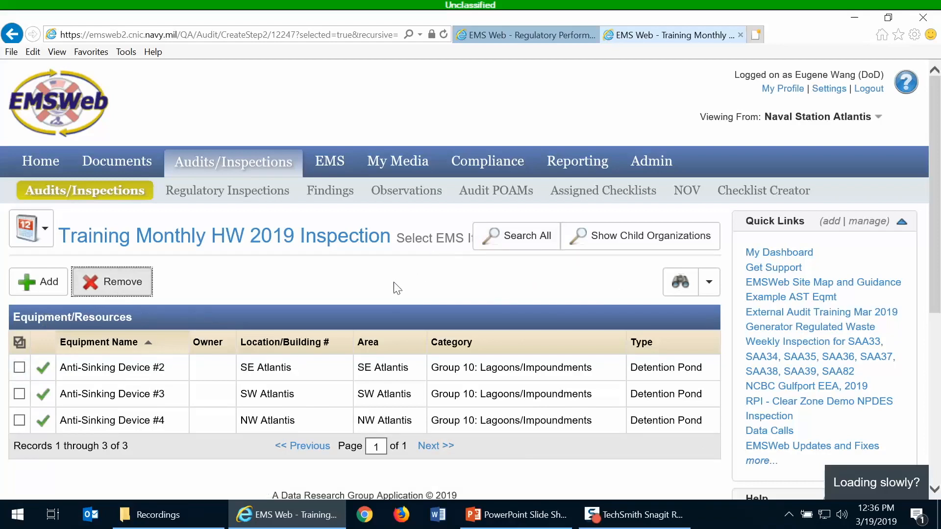
pyautogui.click(332, 244)
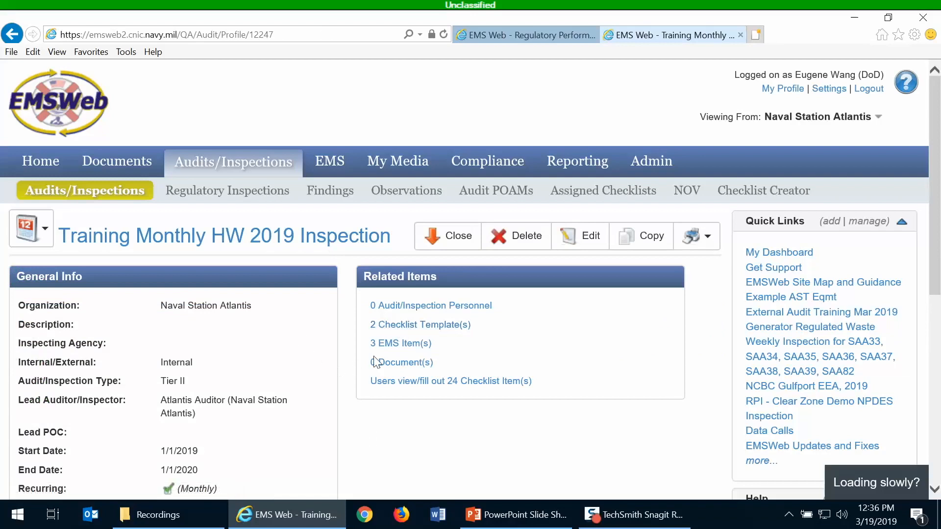
# - Review the checklist items list and the completed Training Mar 2019 Checklist entry, and return to the inspection profile
pyautogui.click(424, 383)
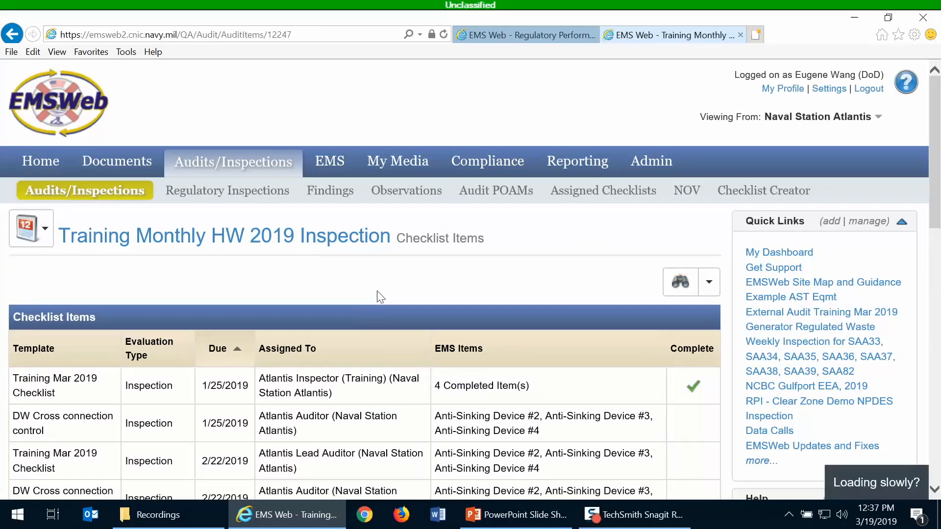
pyautogui.scroll(-1, 365, 366)
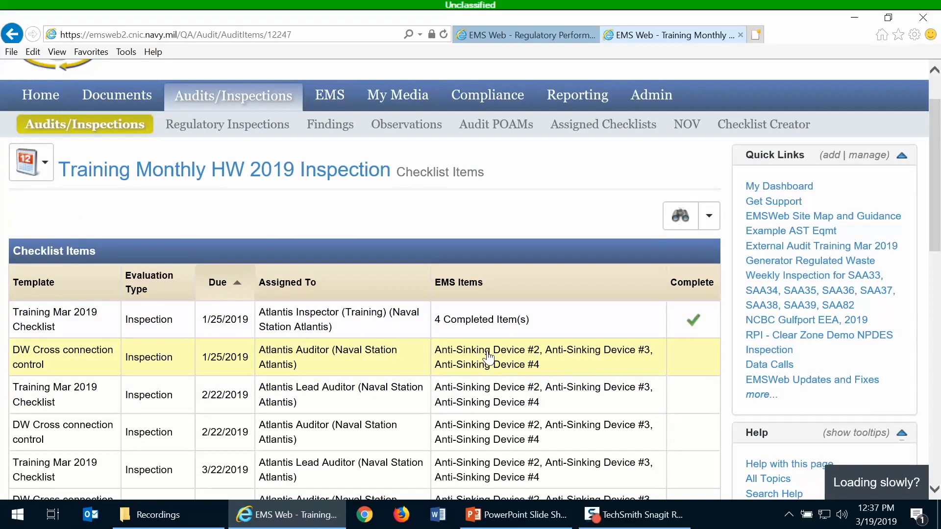
pyautogui.scroll(-1, 488, 360)
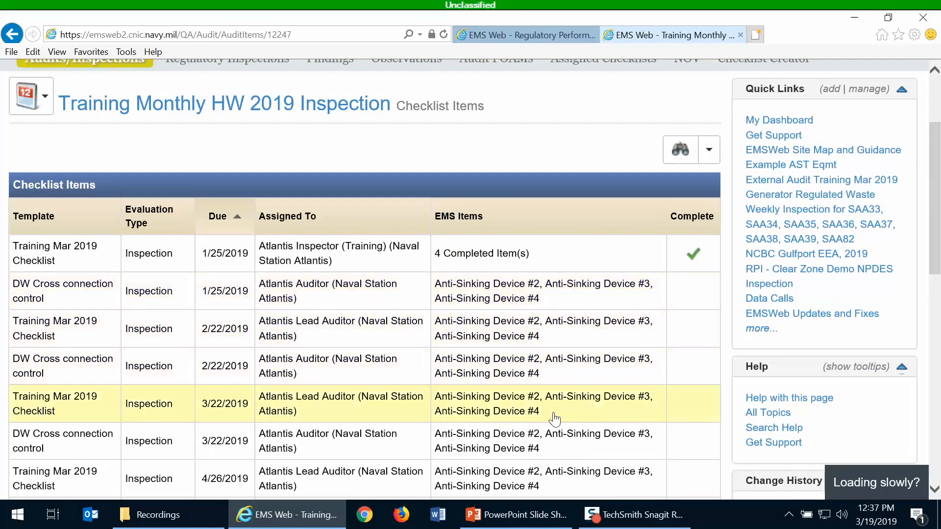
pyautogui.scroll(-4, 553, 416)
pyautogui.scroll(4, 554, 418)
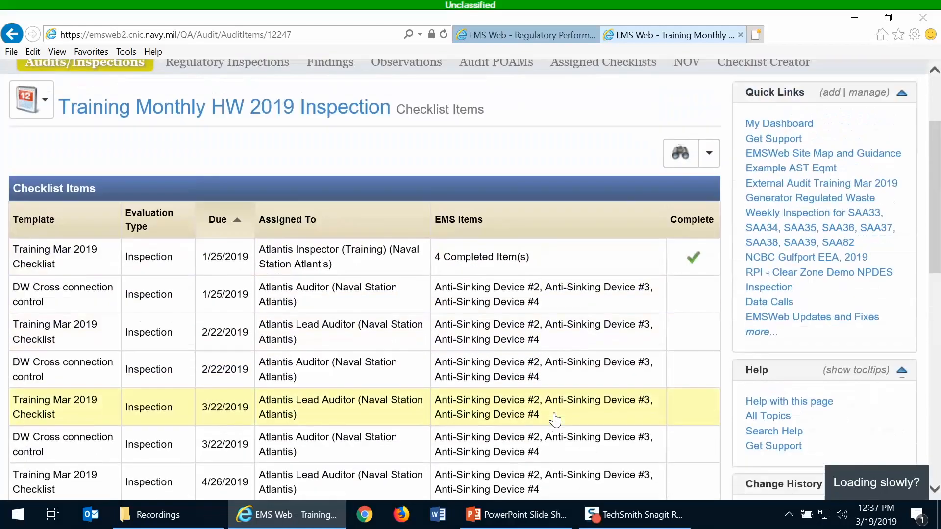
pyautogui.click(460, 268)
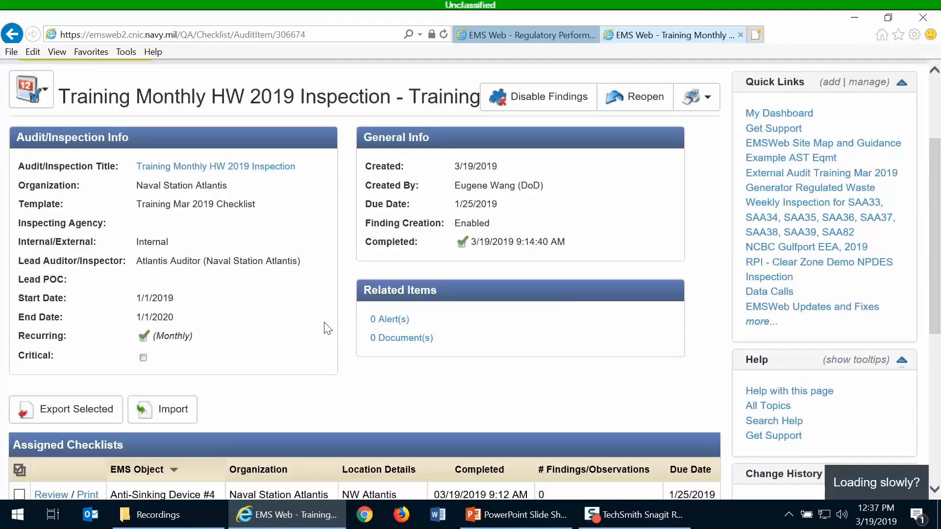
pyautogui.scroll(-3, 328, 329)
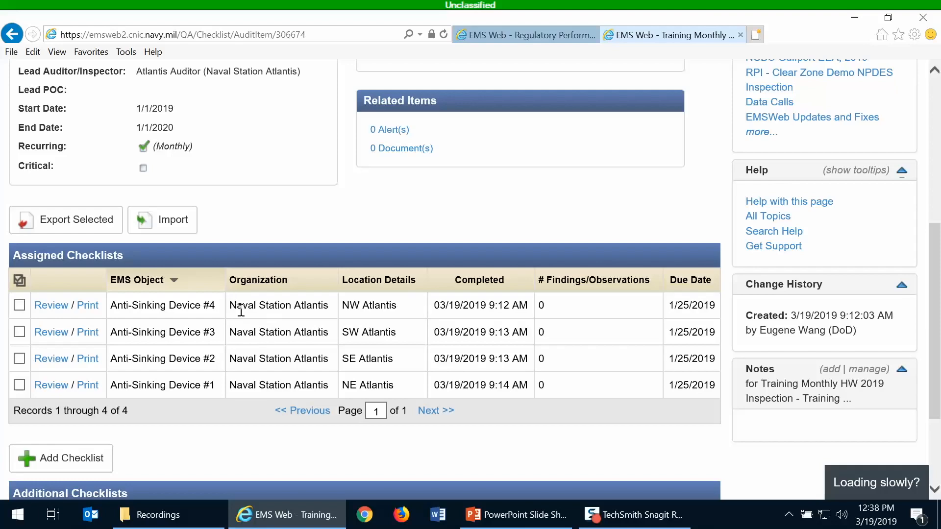
pyautogui.scroll(3, 259, 378)
pyautogui.scroll(3, 258, 381)
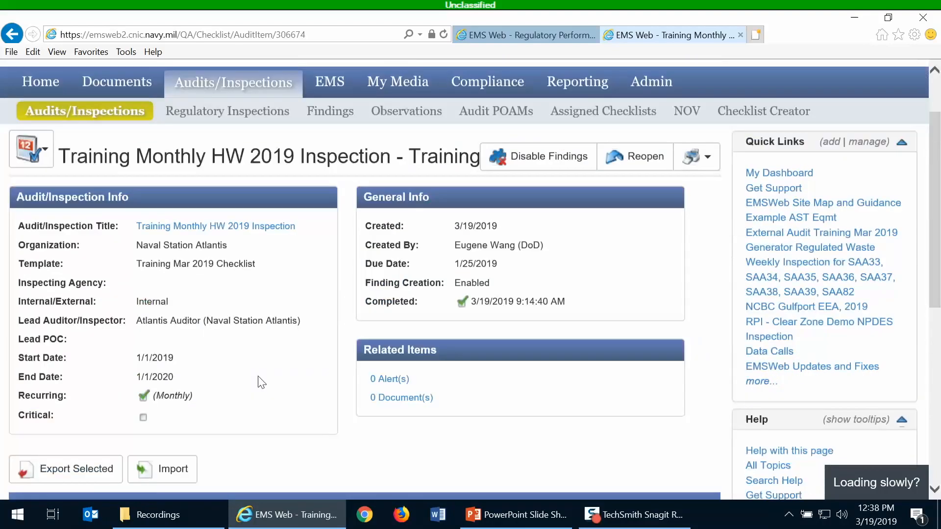
pyautogui.click(215, 247)
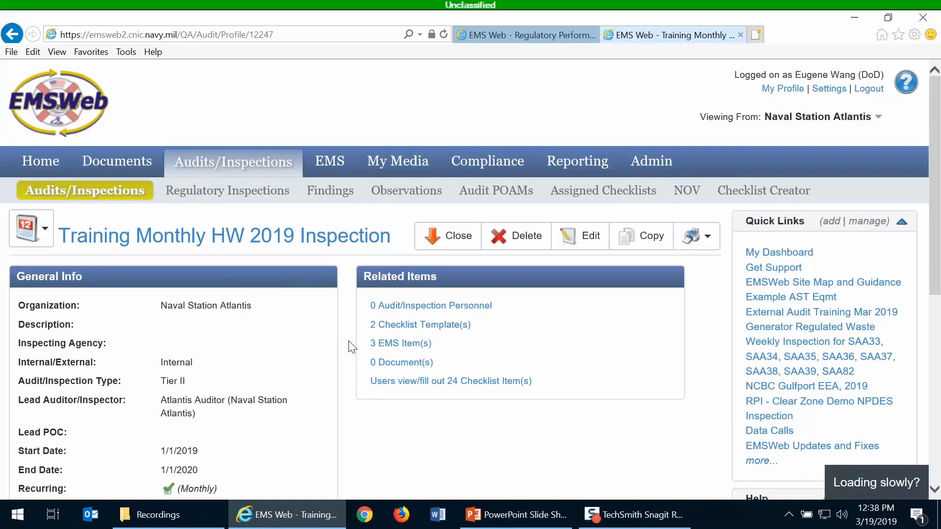
# - Add Anti-Sinking Device #5 to the inspection's EMS items and open the inspection's checklist items list
pyautogui.scroll(-3, 351, 344)
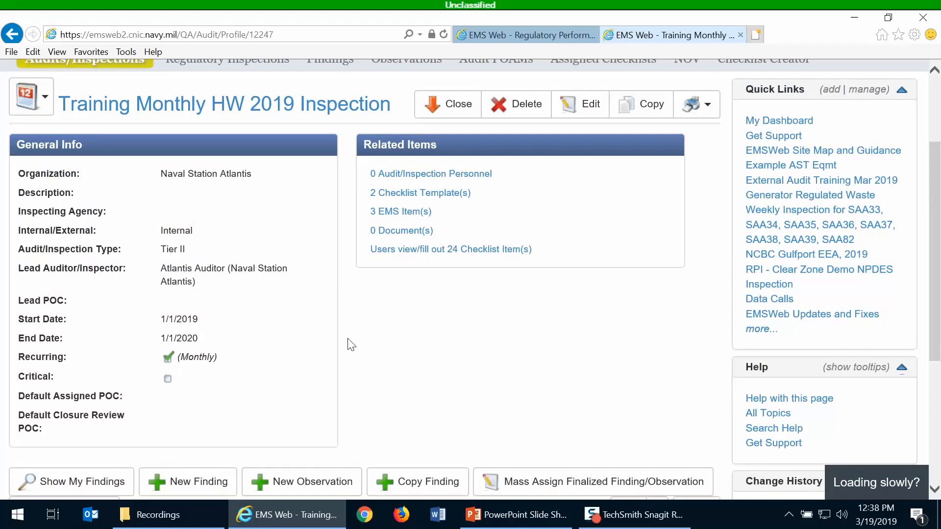
pyautogui.scroll(-2, 351, 345)
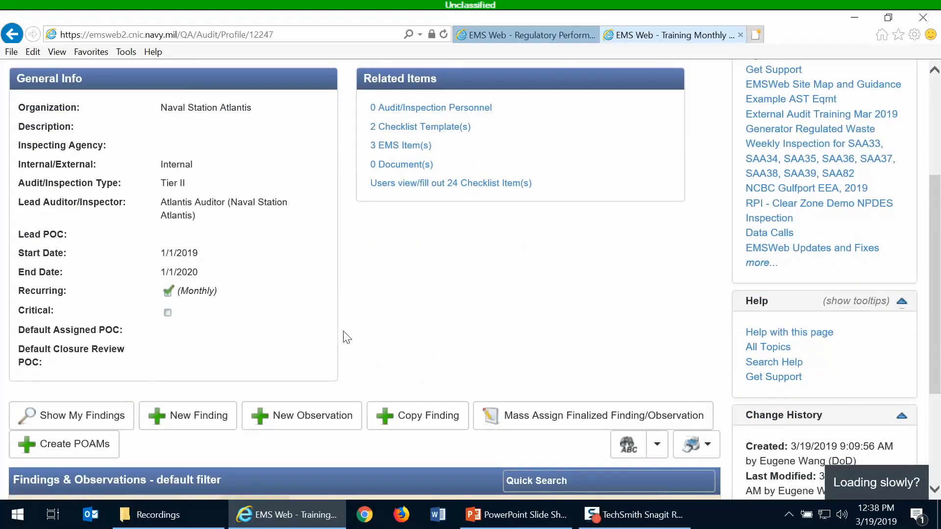
pyautogui.click(395, 152)
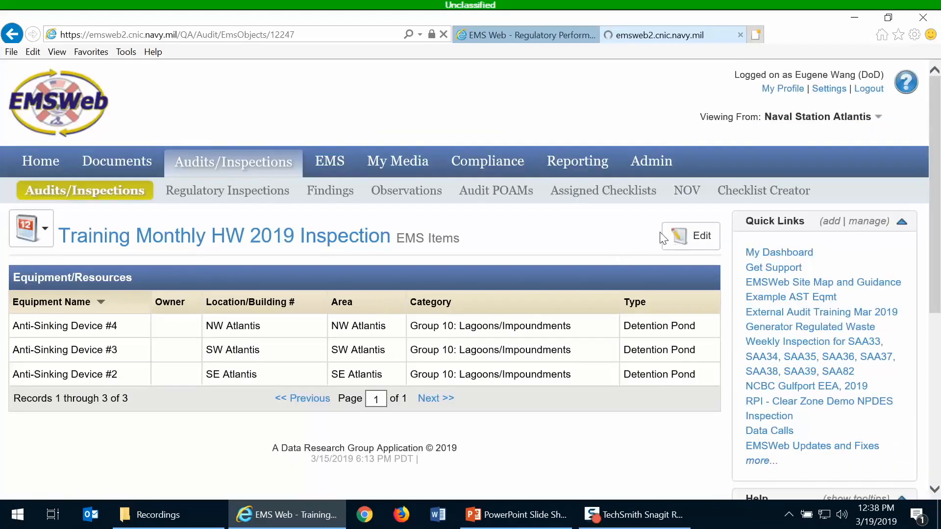
pyautogui.click(691, 239)
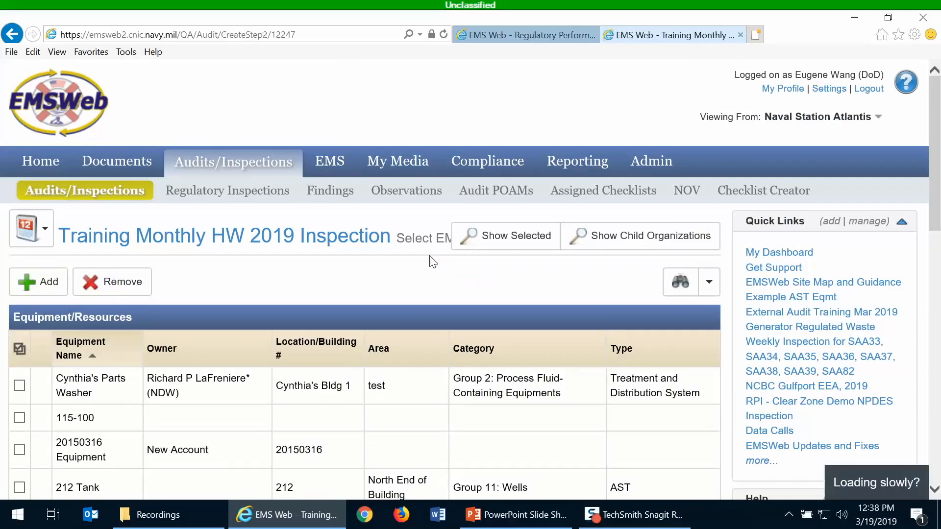
pyautogui.scroll(-2, 431, 268)
pyautogui.scroll(-3, 430, 268)
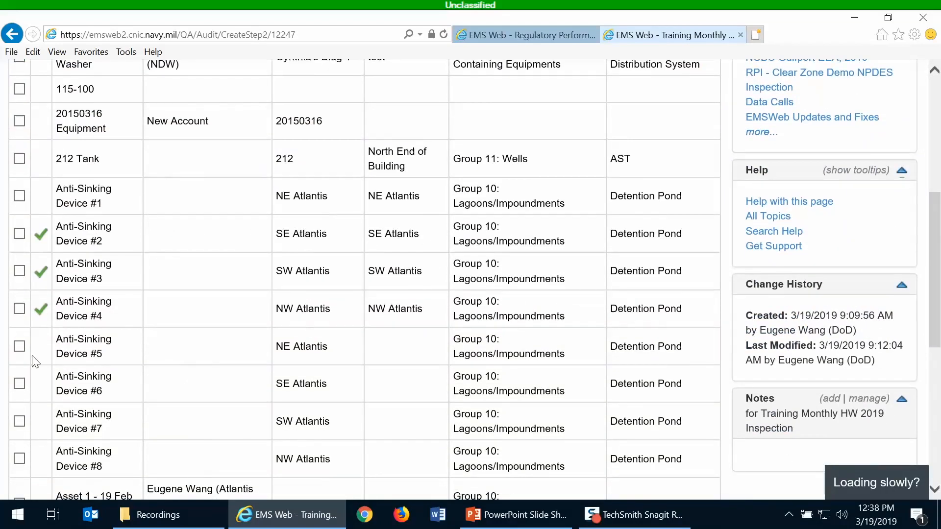
pyautogui.click(19, 347)
pyautogui.scroll(3, 227, 365)
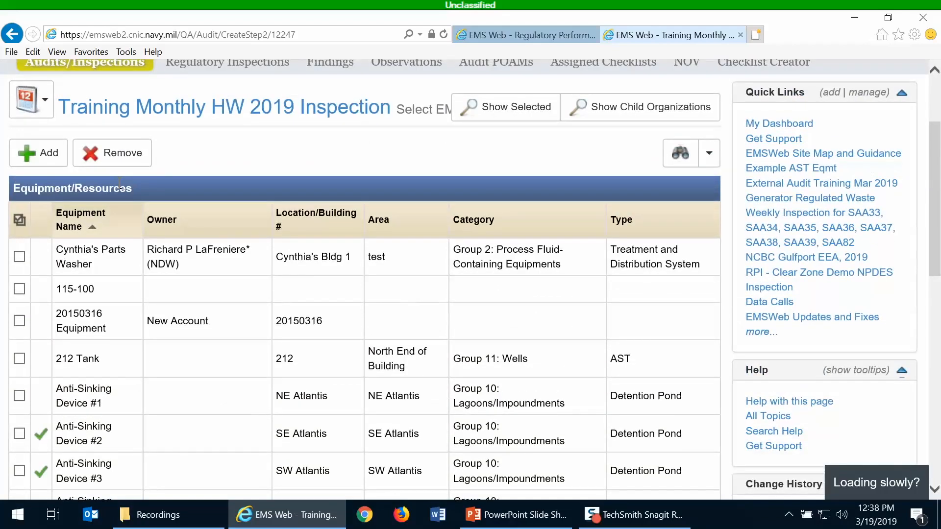
pyautogui.click(39, 153)
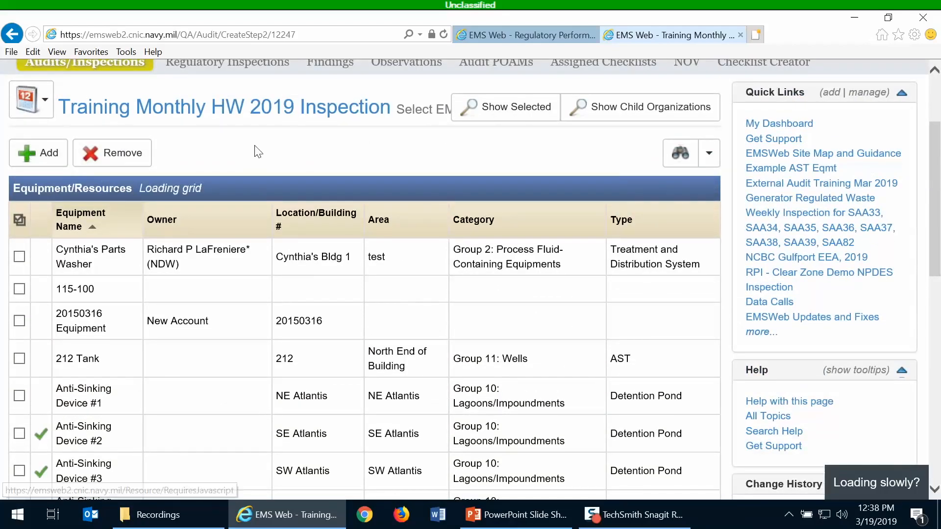
pyautogui.scroll(-3, 333, 129)
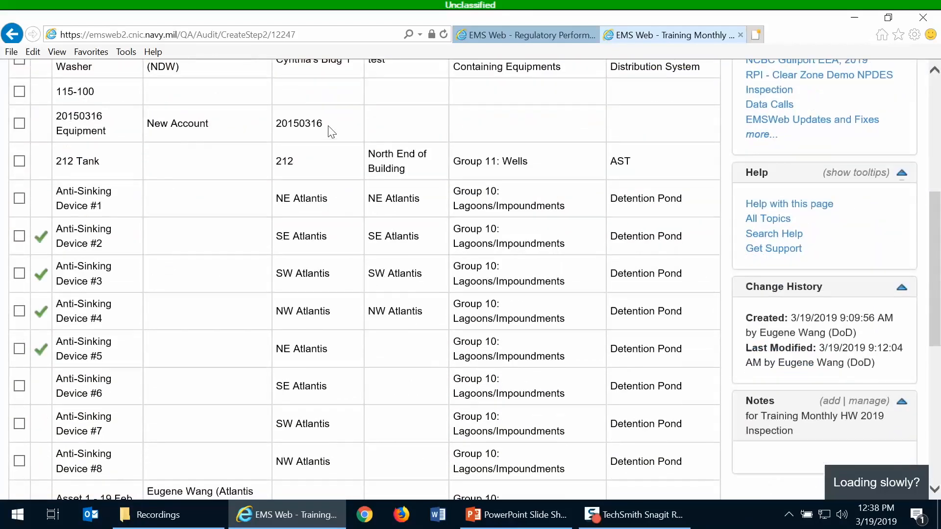
pyautogui.scroll(5, 331, 131)
pyautogui.scroll(-4, 166, 332)
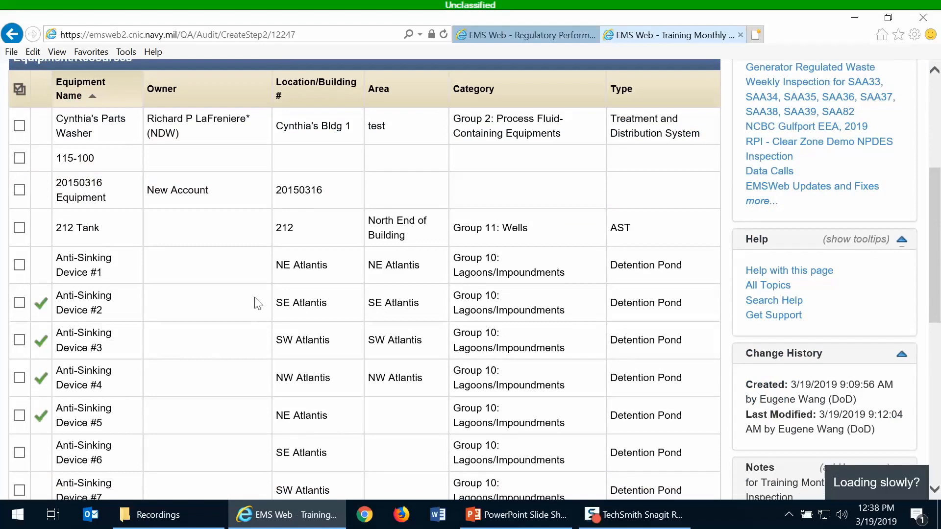
pyautogui.scroll(5, 256, 300)
pyautogui.click(153, 250)
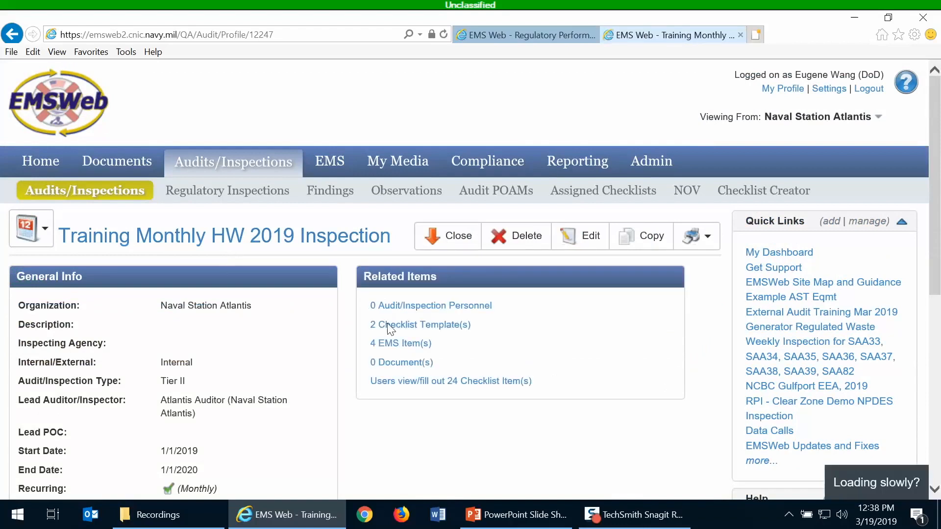
pyautogui.click(441, 382)
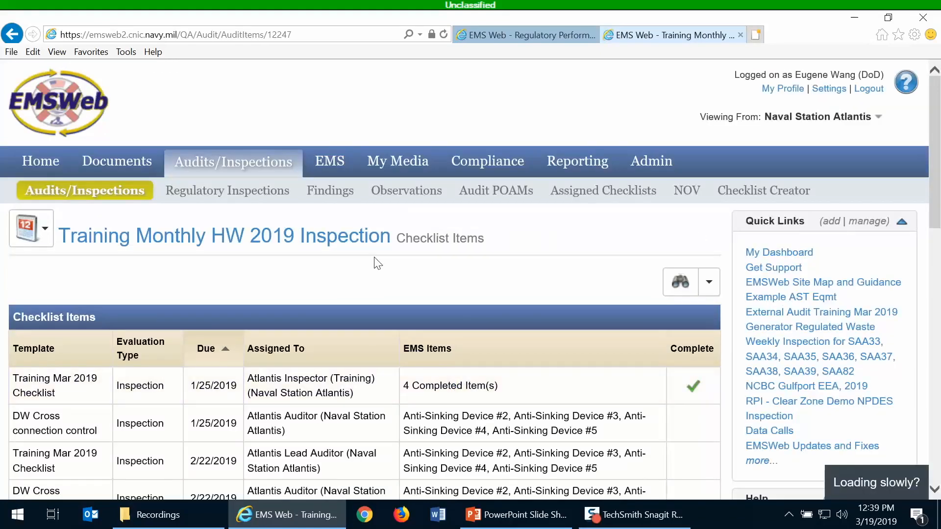
# - Scroll through the checklist items list to check the EMS items on every due date, and return to the inspection profile
pyautogui.scroll(-3, 377, 265)
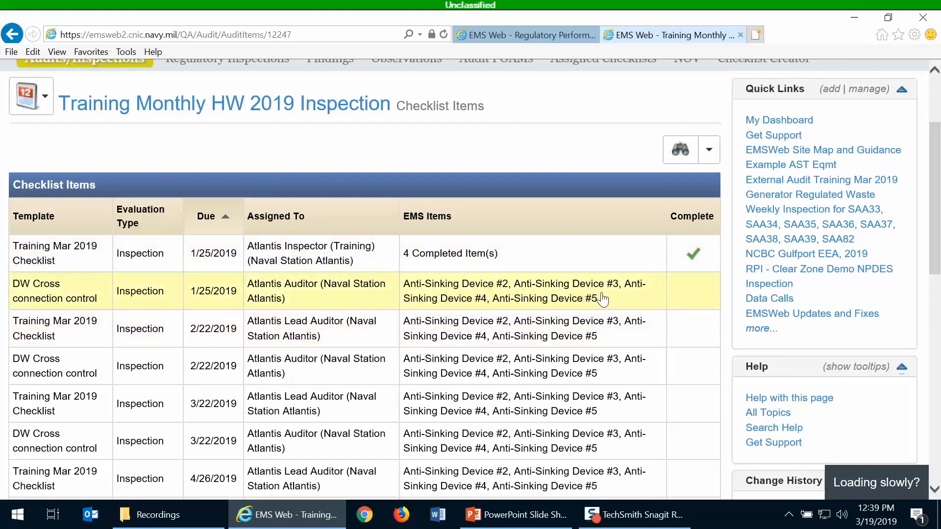
pyautogui.scroll(-7, 606, 306)
pyautogui.scroll(-4, 607, 312)
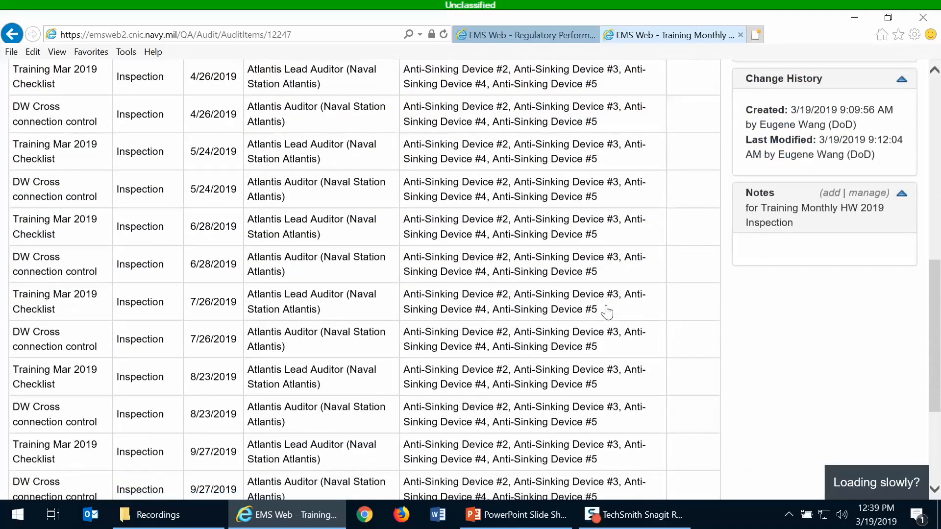
pyautogui.scroll(11, 608, 312)
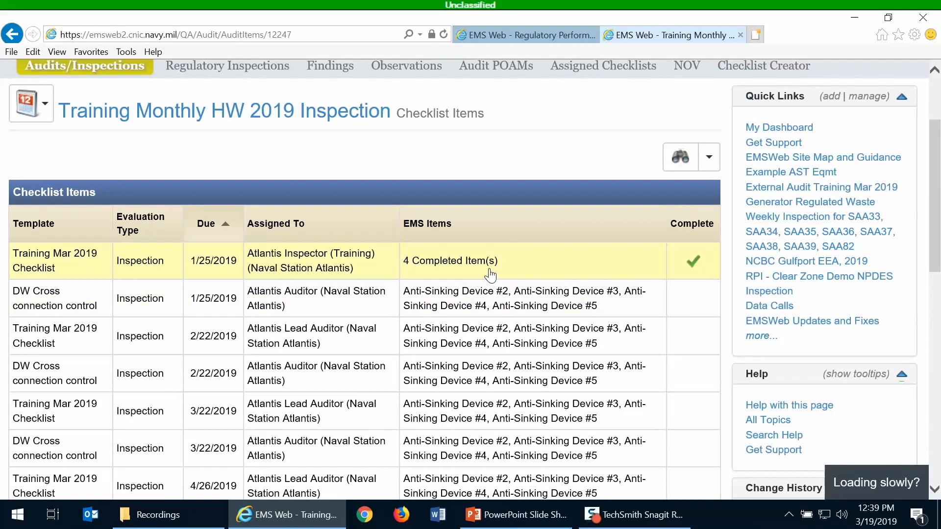
pyautogui.scroll(1, 490, 276)
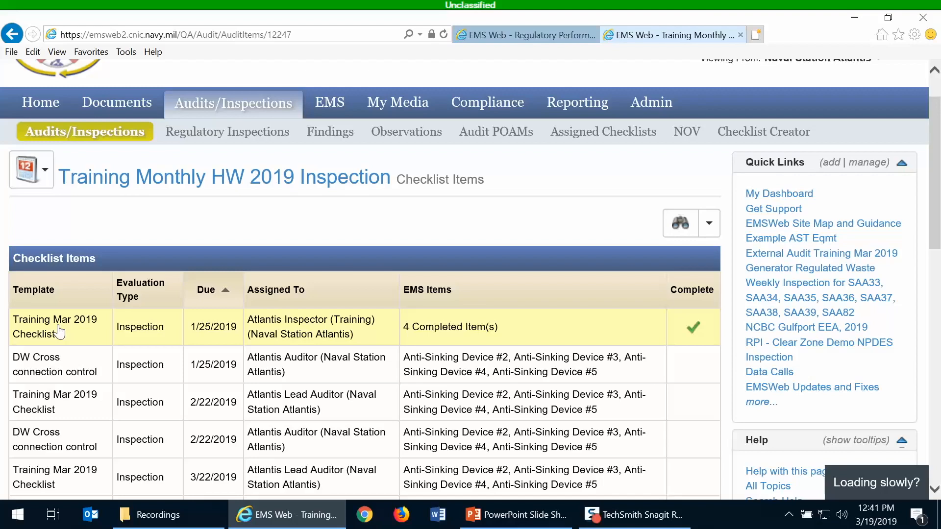
pyautogui.scroll(-10, 342, 231)
pyautogui.scroll(10, 342, 235)
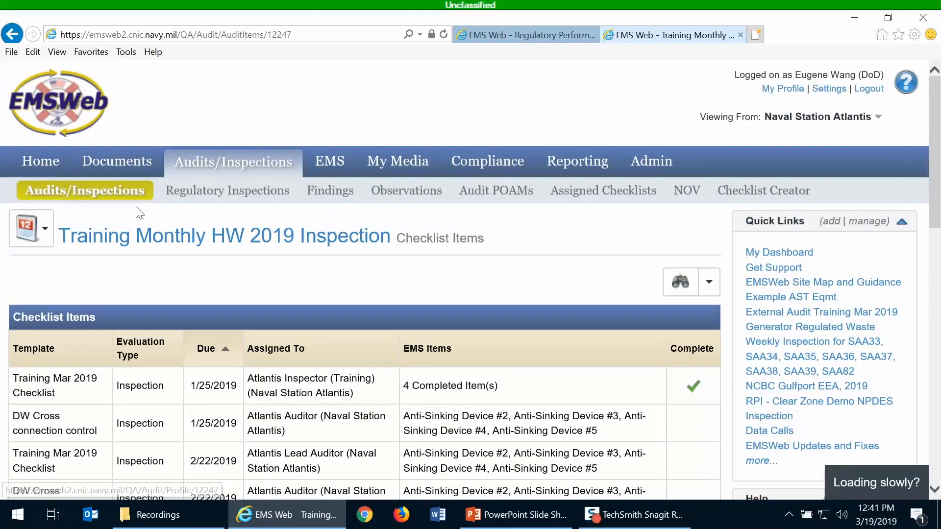
pyautogui.click(176, 244)
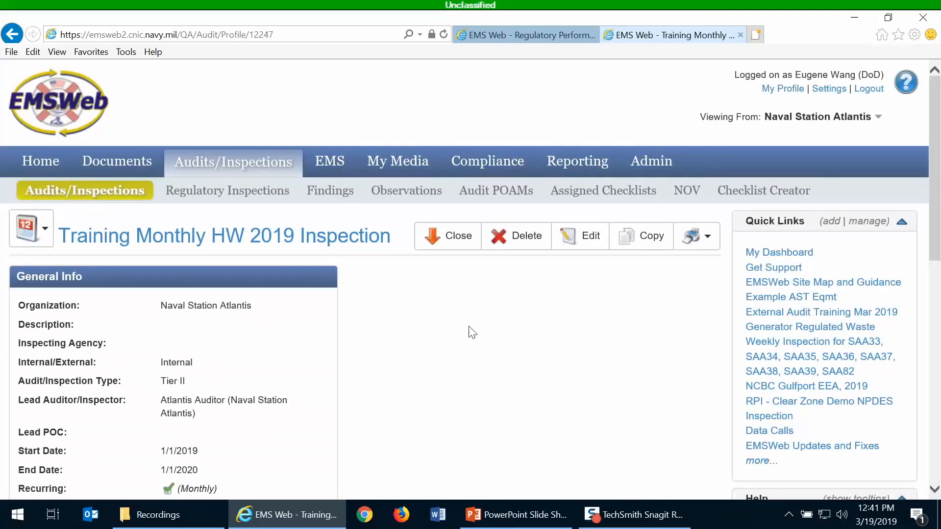
# - Review the inspection profile's related items and go back to the Audits/Inspections list
pyautogui.scroll(-3, 479, 312)
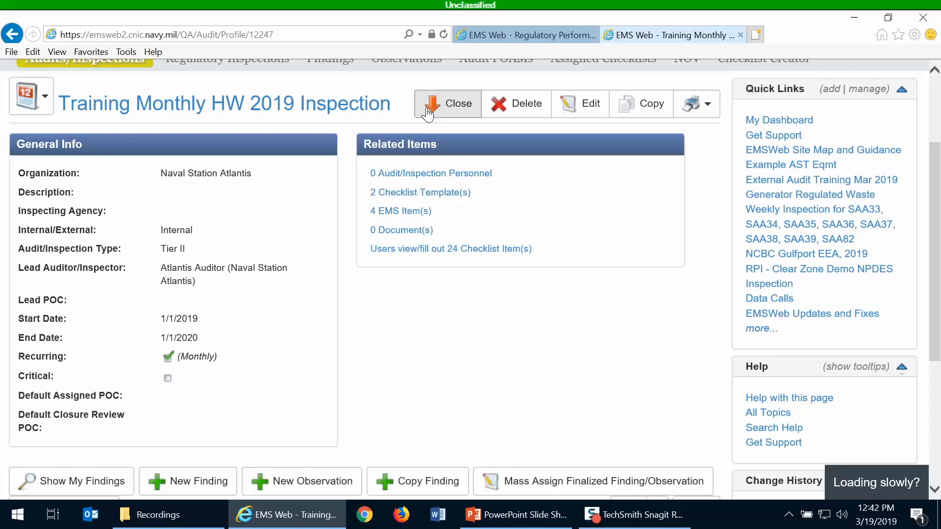
pyautogui.scroll(1, 428, 114)
pyautogui.click(60, 129)
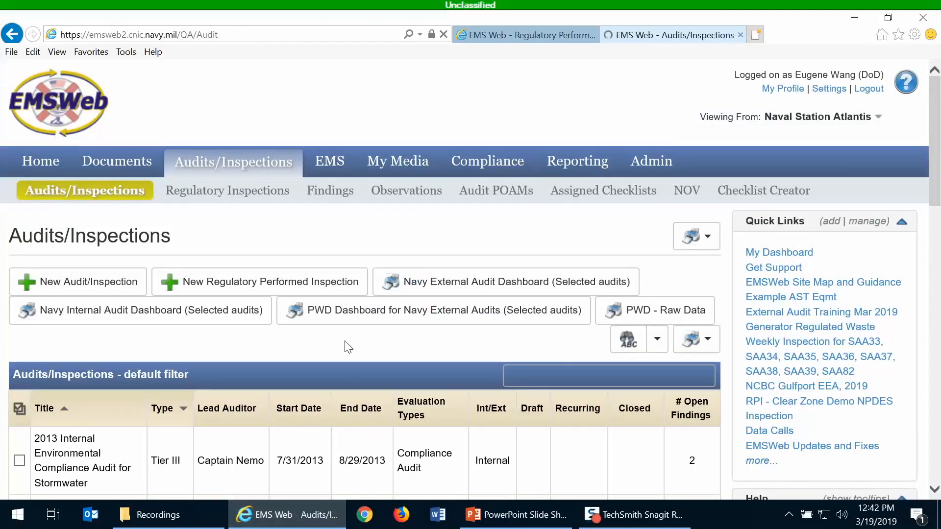
# - Browse the audits in the Audits/Inspections default filter list
pyautogui.scroll(-4, 348, 347)
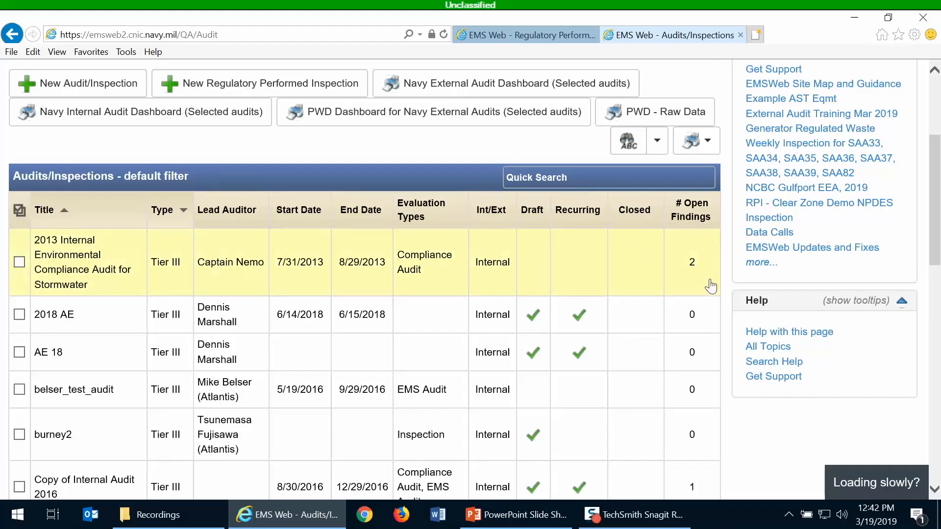
pyautogui.scroll(2, 437, 238)
pyautogui.scroll(2, 437, 238)
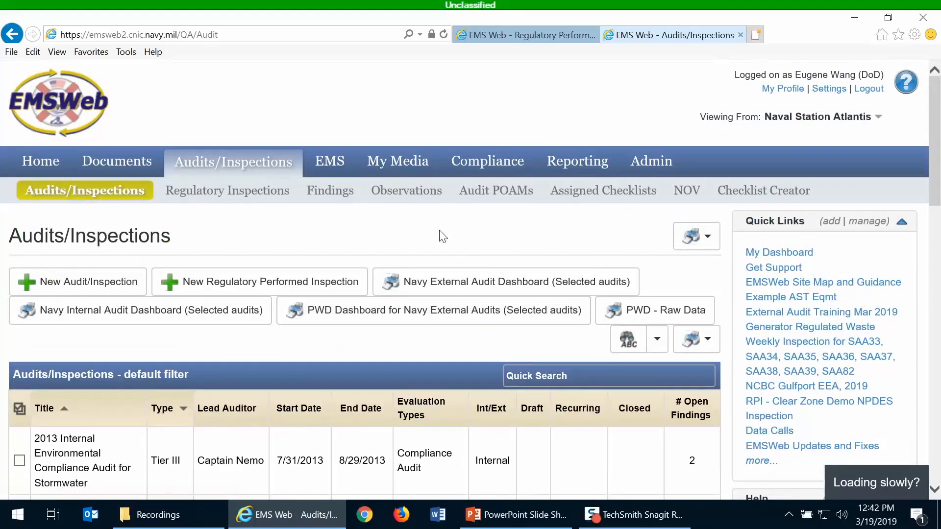
pyautogui.scroll(-1, 438, 238)
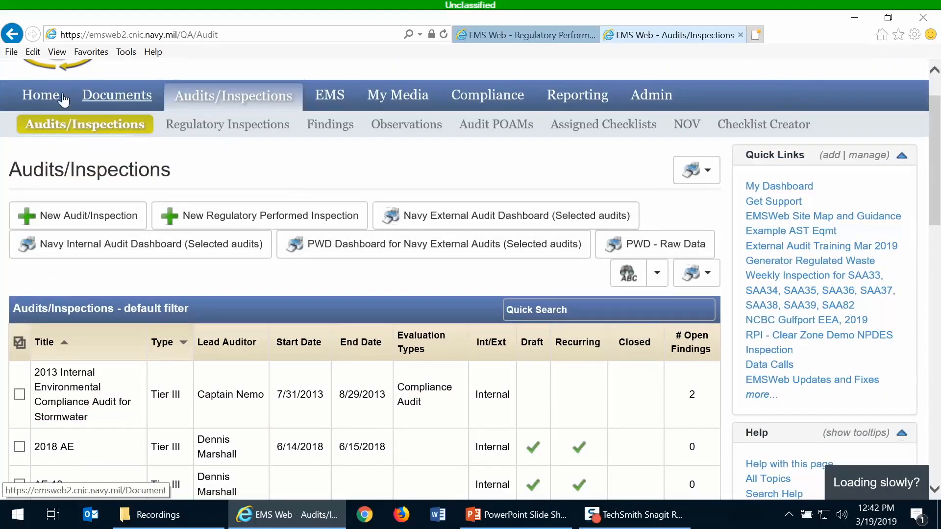
pyautogui.moveTo(86, 125)
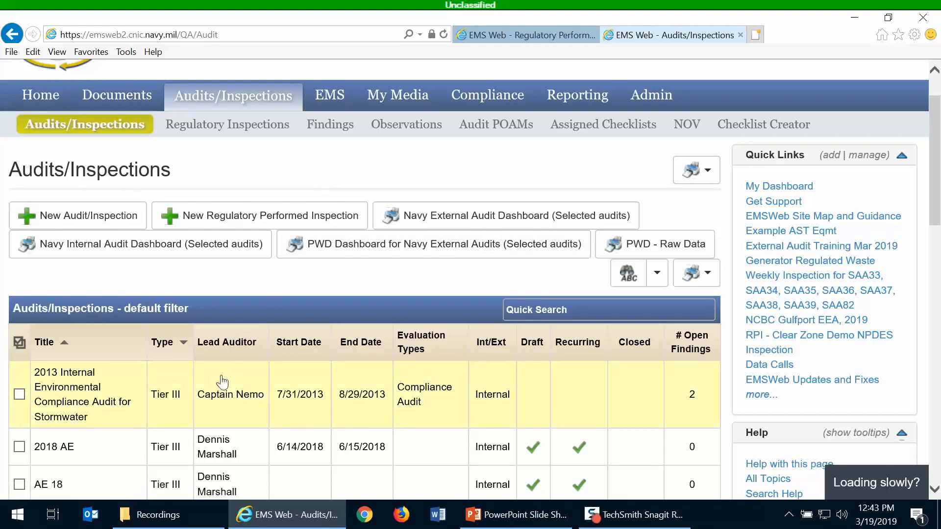
pyautogui.scroll(-1, 235, 336)
pyautogui.scroll(-4, 248, 305)
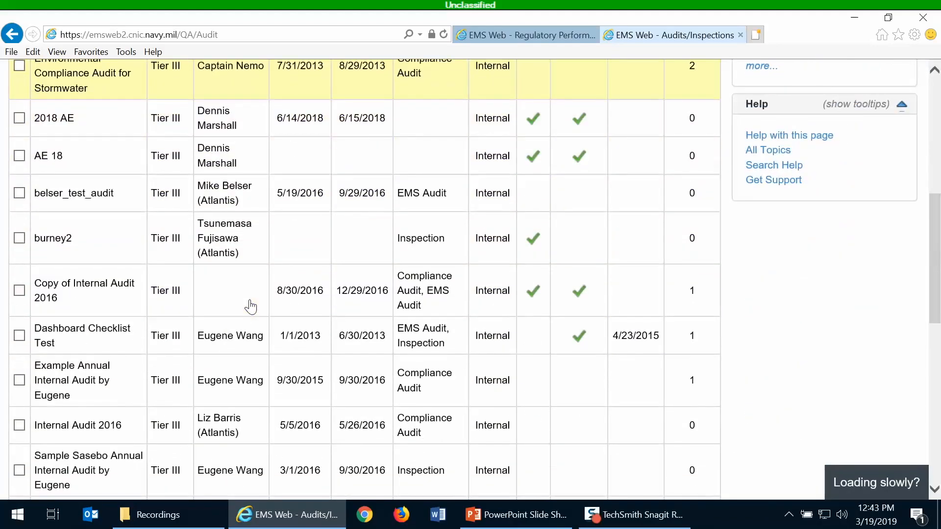
pyautogui.scroll(3, 251, 306)
pyautogui.scroll(1, 251, 306)
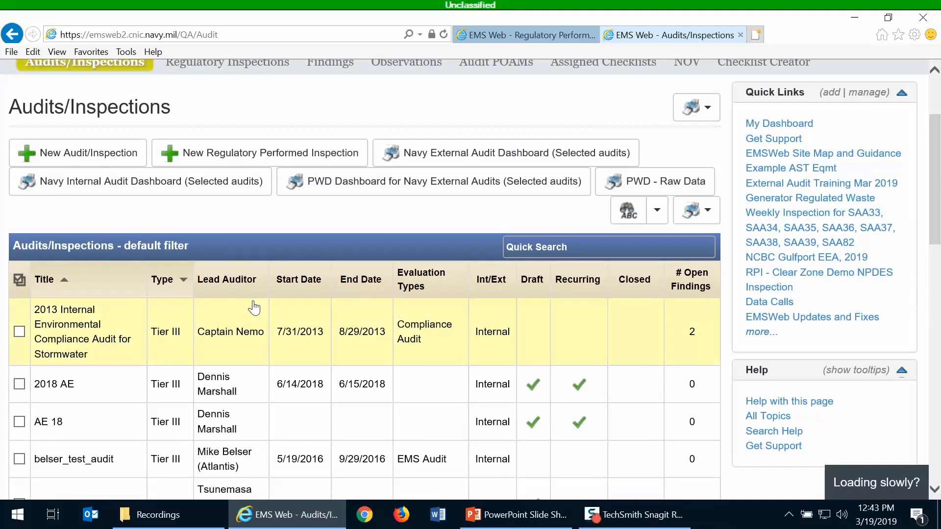